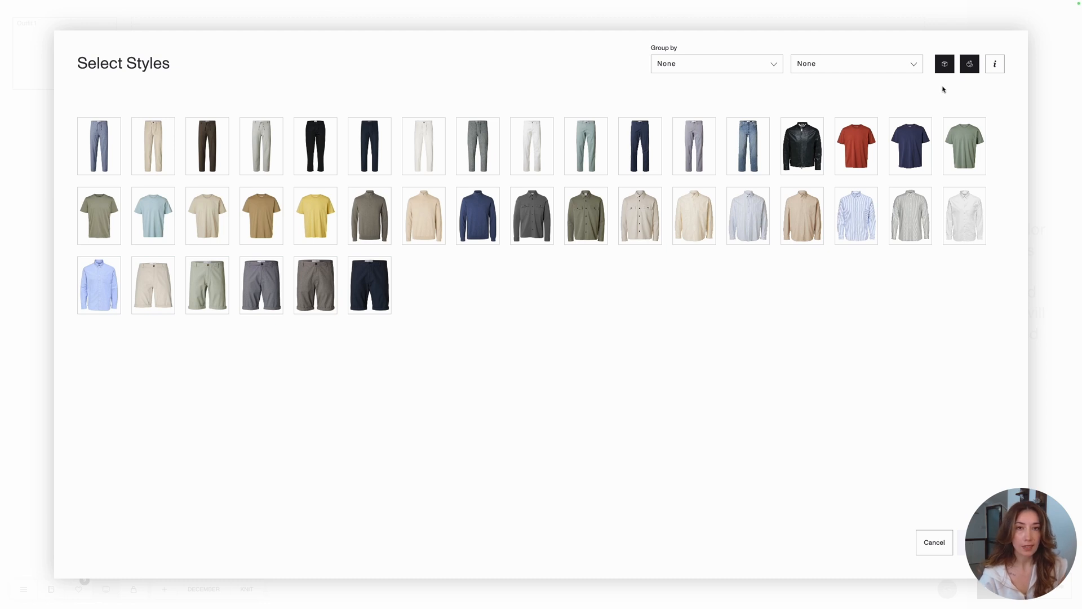
# - Set the style picker to list only the base styles, without their color variants, and show each style's number and name
pyautogui.click(949, 66)
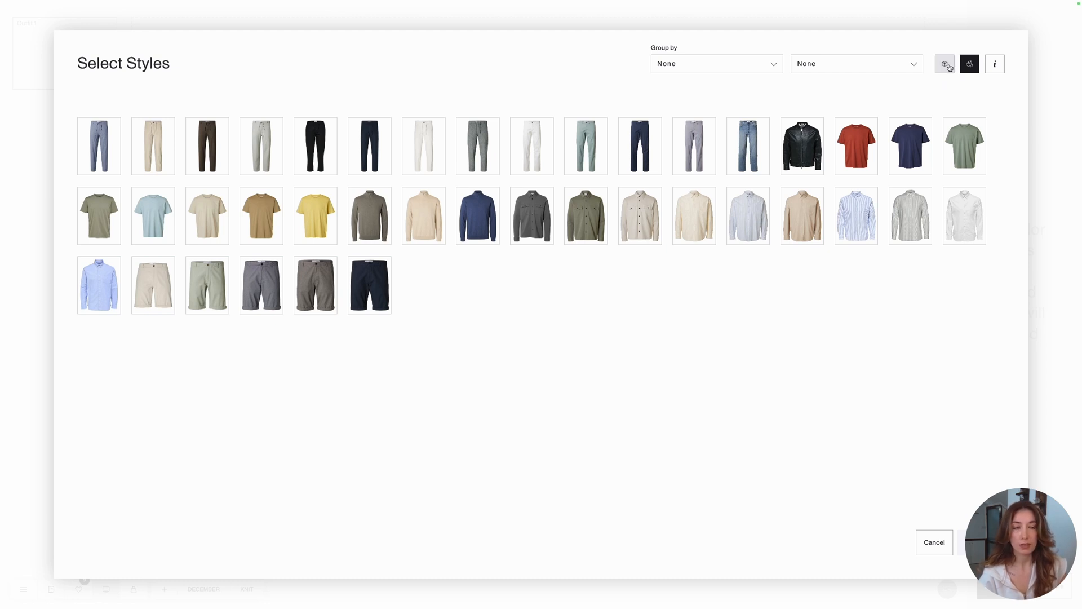
pyautogui.click(948, 68)
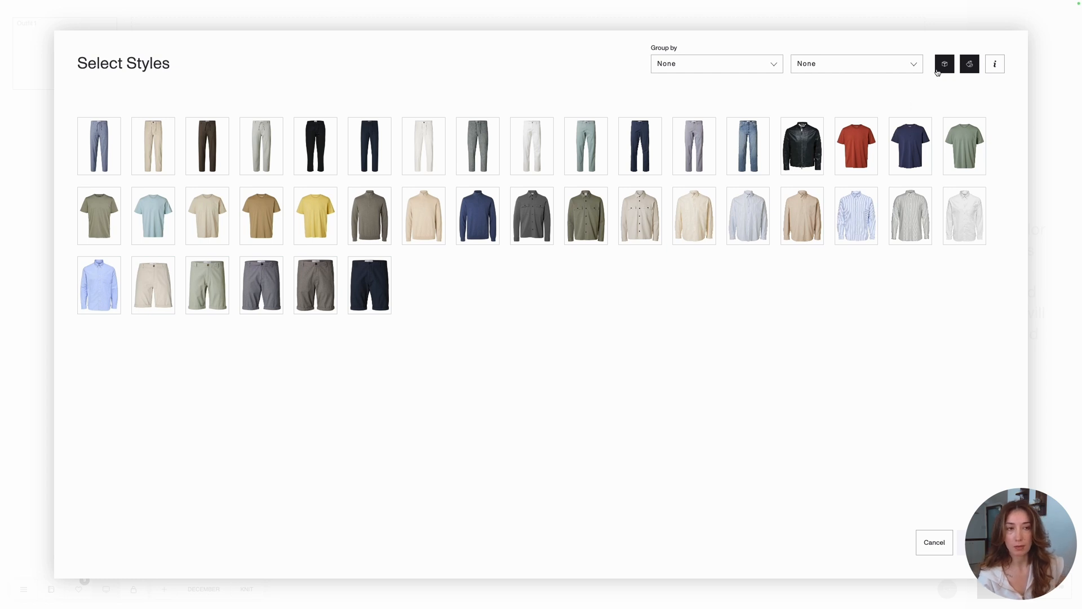
pyautogui.click(970, 65)
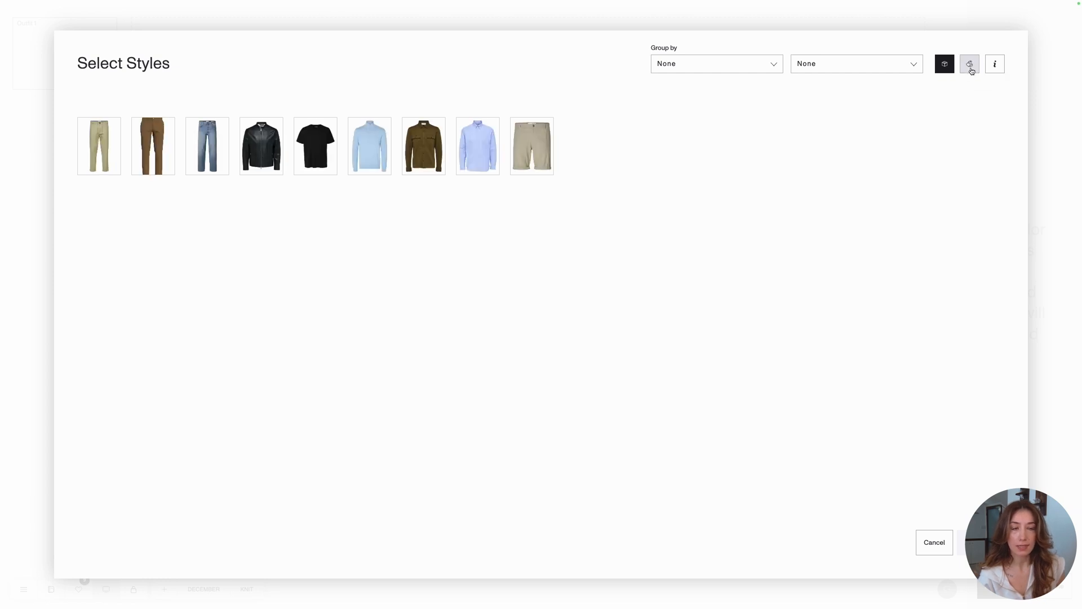
pyautogui.click(970, 66)
pyautogui.click(971, 68)
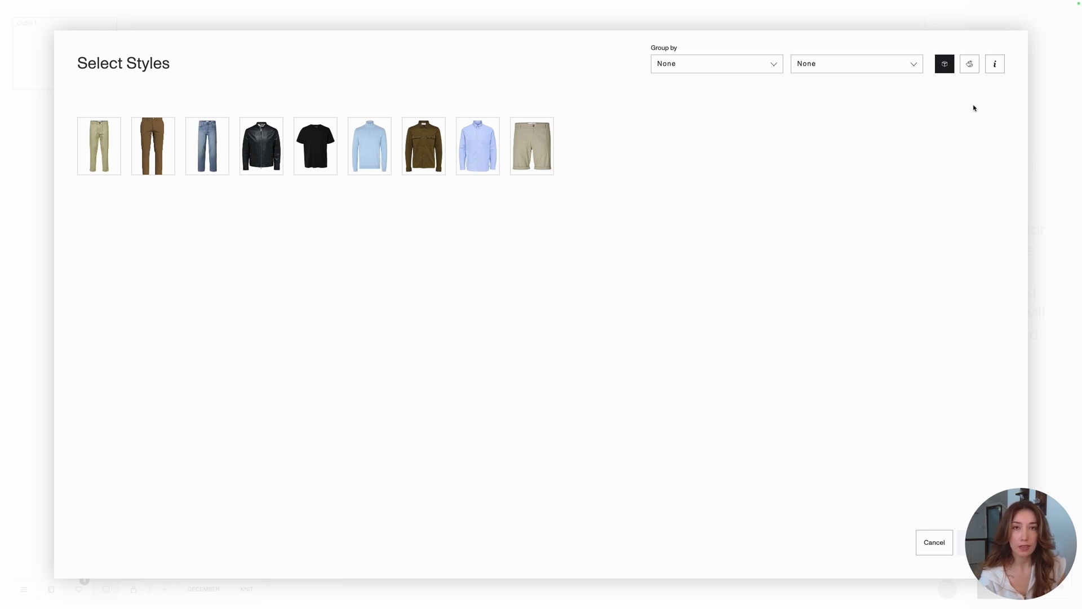
pyautogui.click(995, 73)
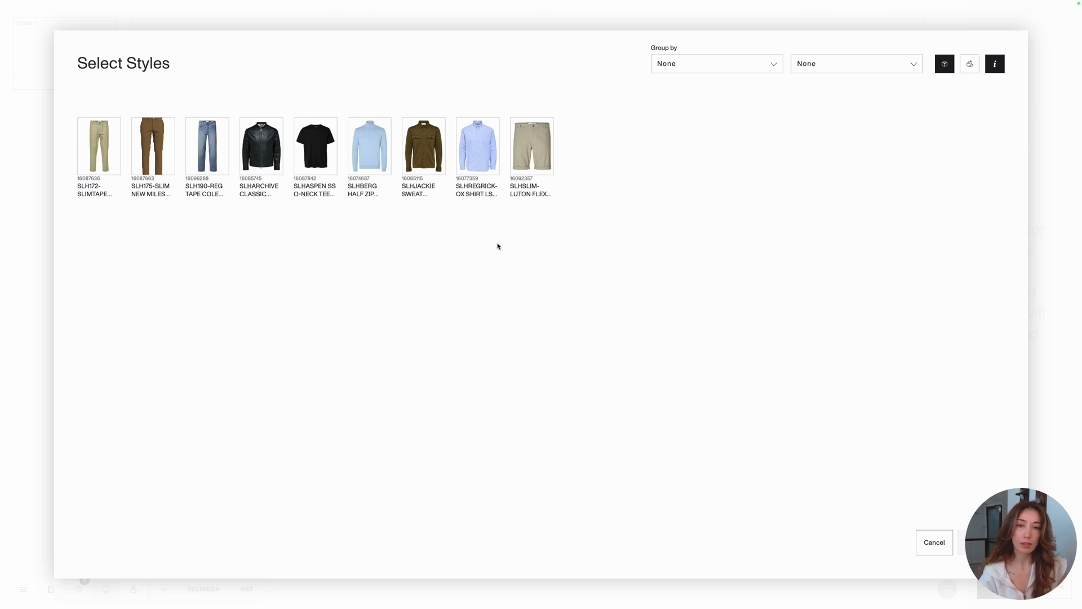
# - Add the SLHSLIM-LUTON shorts, the SLHASPEN O-neck tee and the SLHARCHIVE leather jacket to Outfit 1
pyautogui.click(527, 151)
pyautogui.click(313, 147)
pyautogui.click(273, 146)
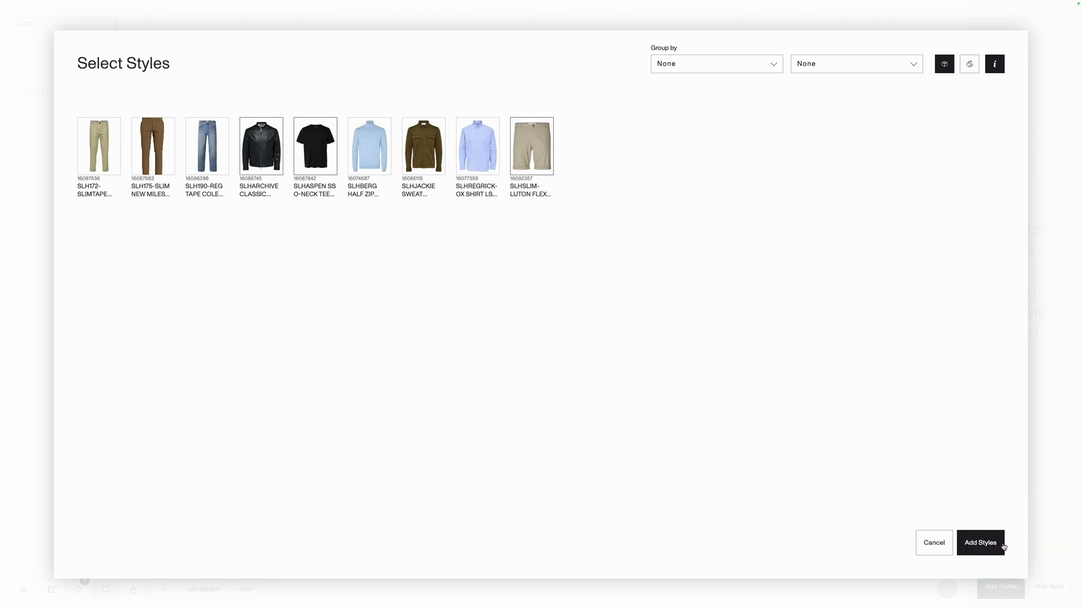
pyautogui.click(980, 542)
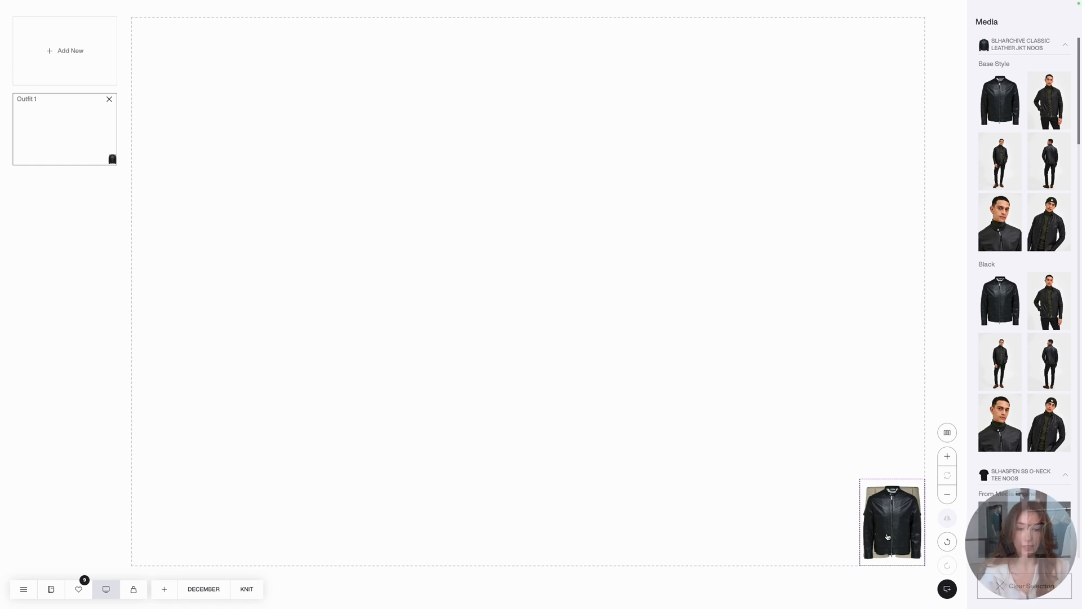
# - Separate the stacked garments on the canvas into a rough column with the jacket above, the tee in the middle and the shorts below
pyautogui.moveTo(903, 519); pyautogui.dragTo(881, 504)
pyautogui.moveTo(817, 489); pyautogui.dragTo(551, 255)
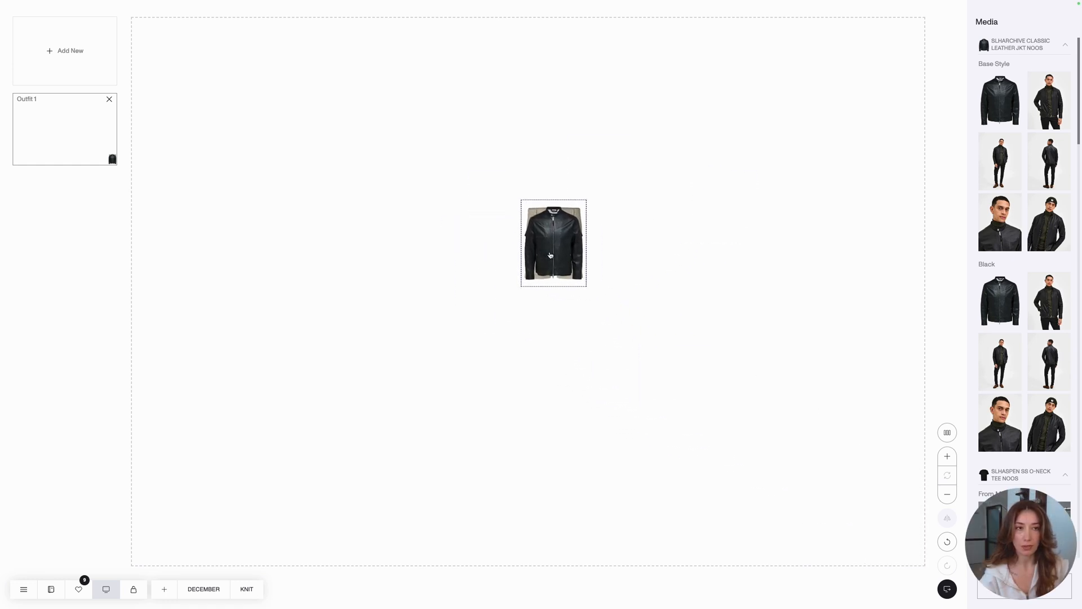
pyautogui.click(717, 372)
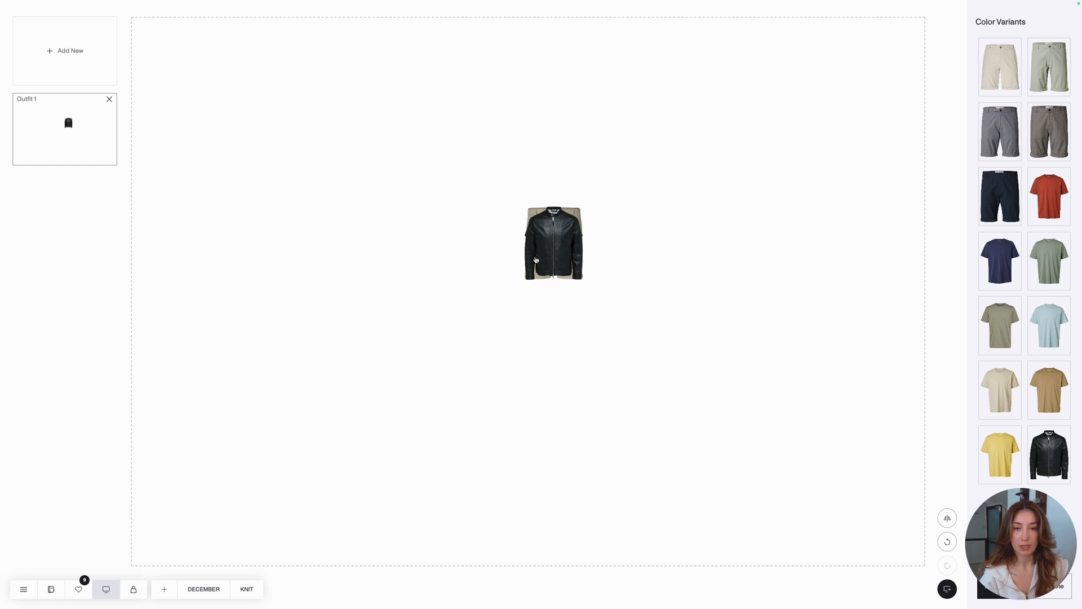
pyautogui.moveTo(536, 260); pyautogui.dragTo(363, 270)
pyautogui.moveTo(556, 245); pyautogui.dragTo(397, 346)
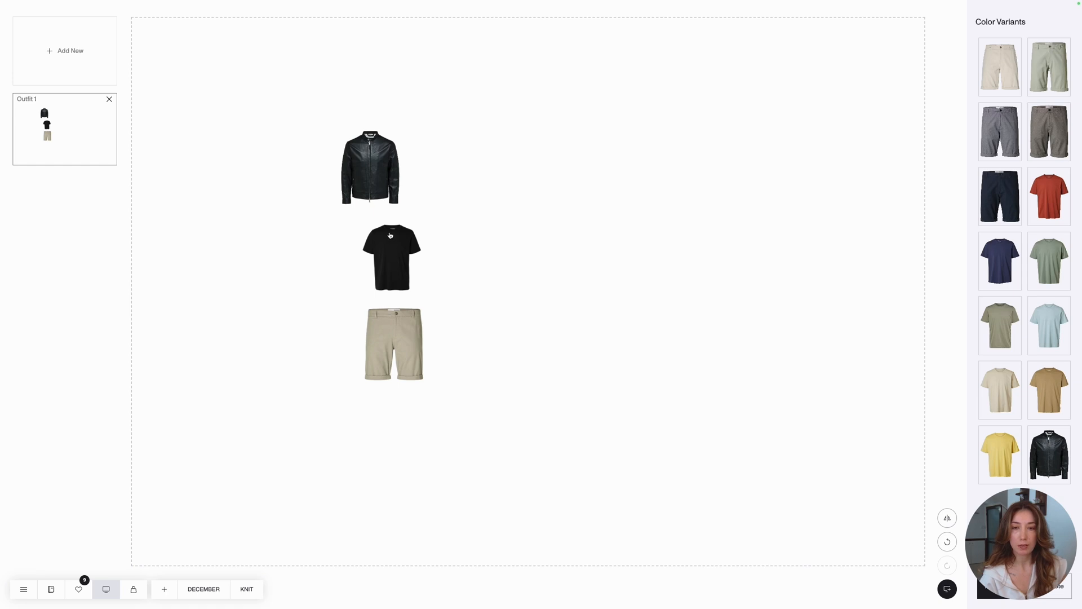
# - Enlarge the leather jacket and the black tee together by one size increment
pyautogui.click(386, 185)
pyautogui.keyDown('shift'); pyautogui.click(398, 259); pyautogui.keyUp('shift')
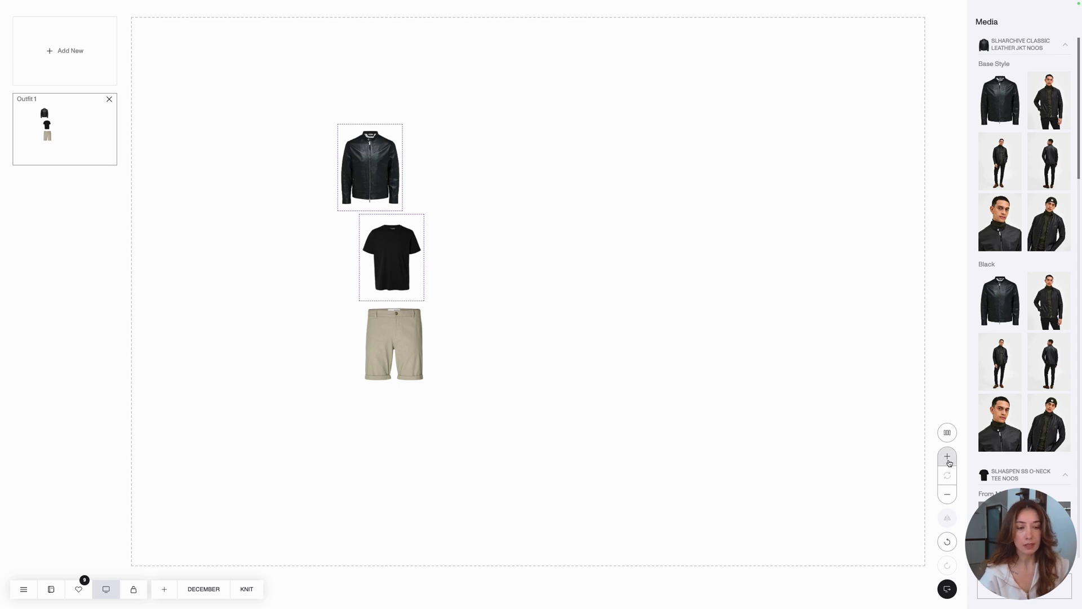
pyautogui.click(948, 459)
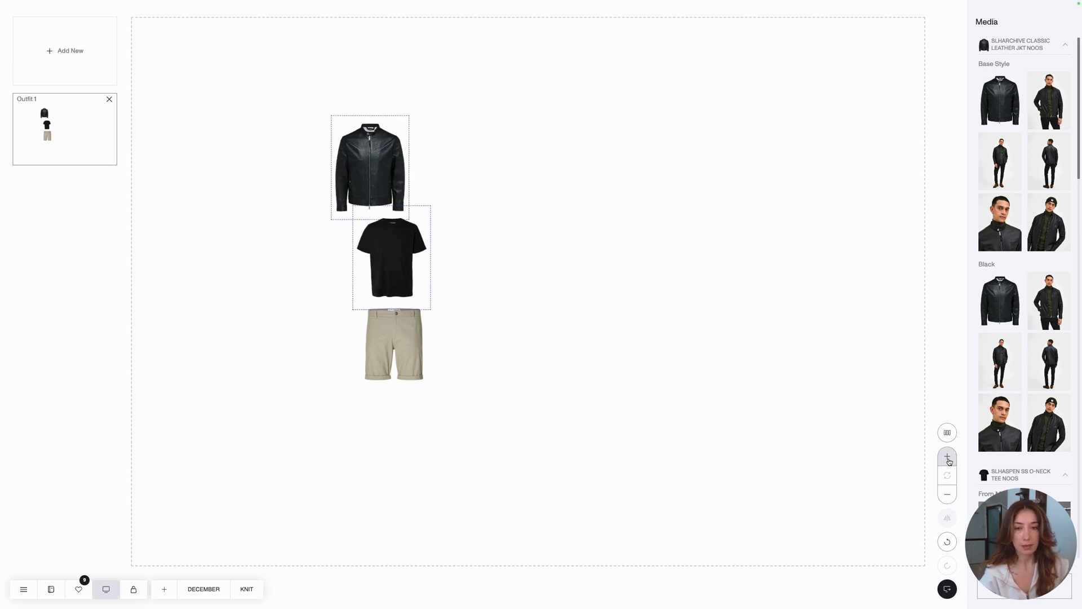
pyautogui.click(837, 417)
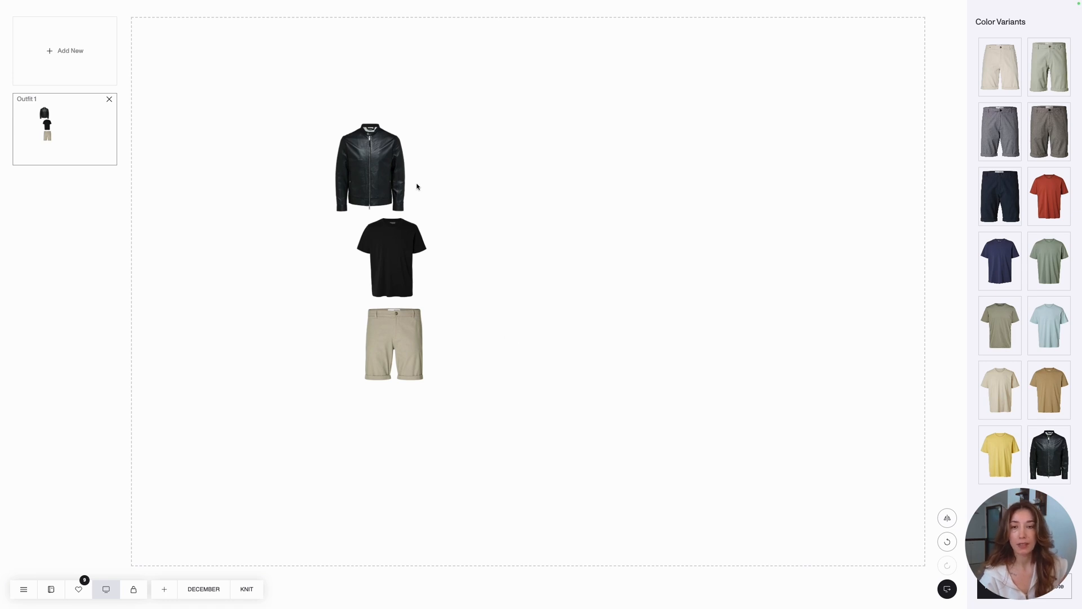
# - Enlarge the jacket, tee and shorts together by three size increments
pyautogui.click(393, 178)
pyautogui.click(388, 264)
pyautogui.click(398, 330)
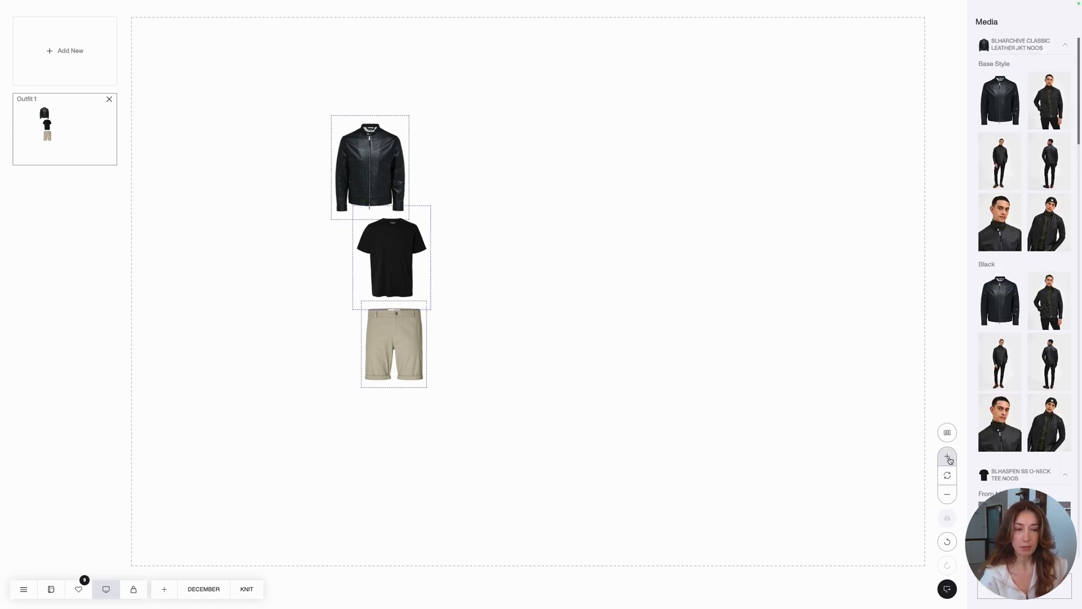
pyautogui.click(949, 458)
pyautogui.click(950, 458)
pyautogui.click(950, 458)
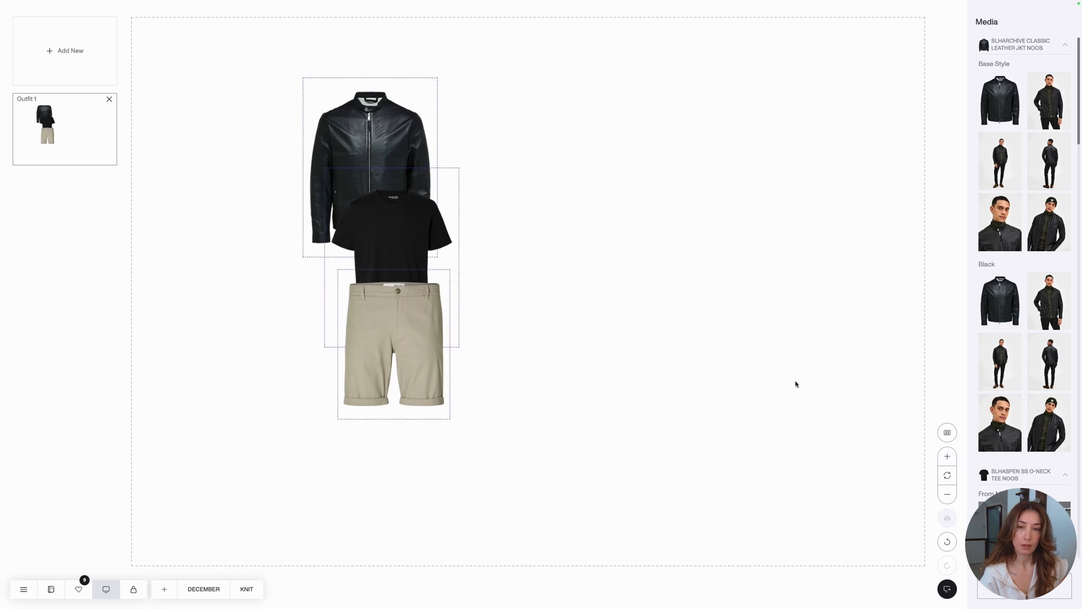
pyautogui.click(791, 380)
# - Arrange the garments near the canvas's left edge, with the tee overlapping the jacket and the shorts placed below them
pyautogui.moveTo(439, 345); pyautogui.dragTo(432, 392)
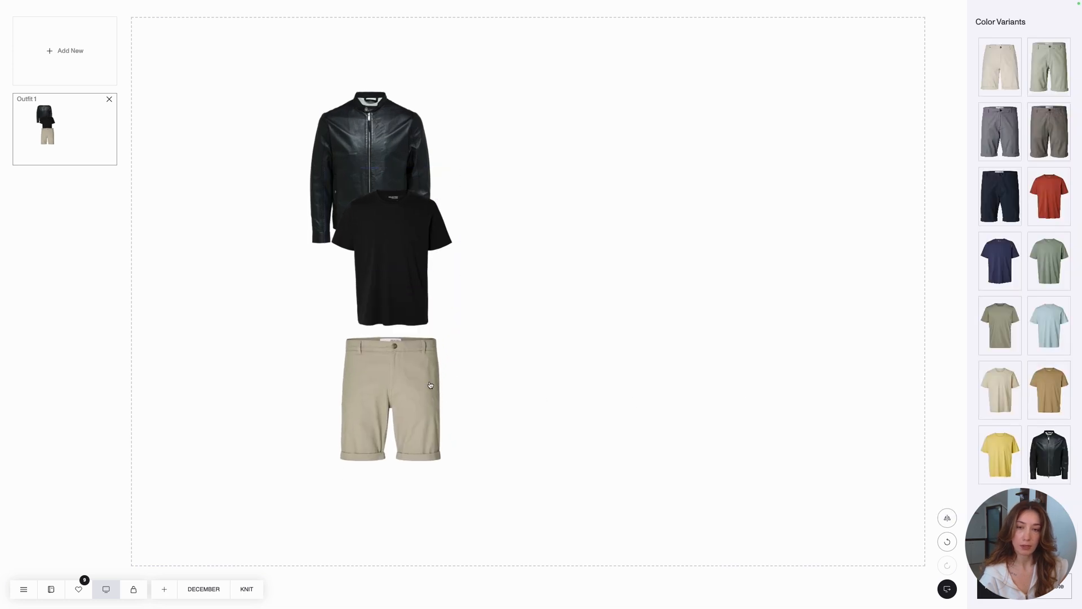
pyautogui.moveTo(354, 160); pyautogui.dragTo(217, 178)
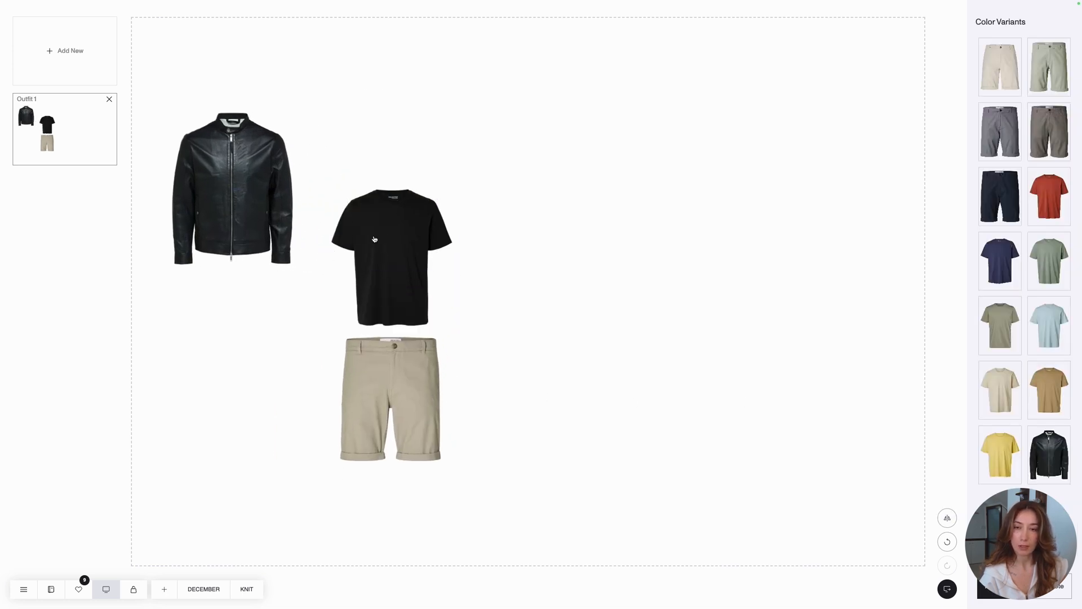
pyautogui.moveTo(375, 241); pyautogui.dragTo(250, 225)
pyautogui.moveTo(359, 370); pyautogui.dragTo(237, 355)
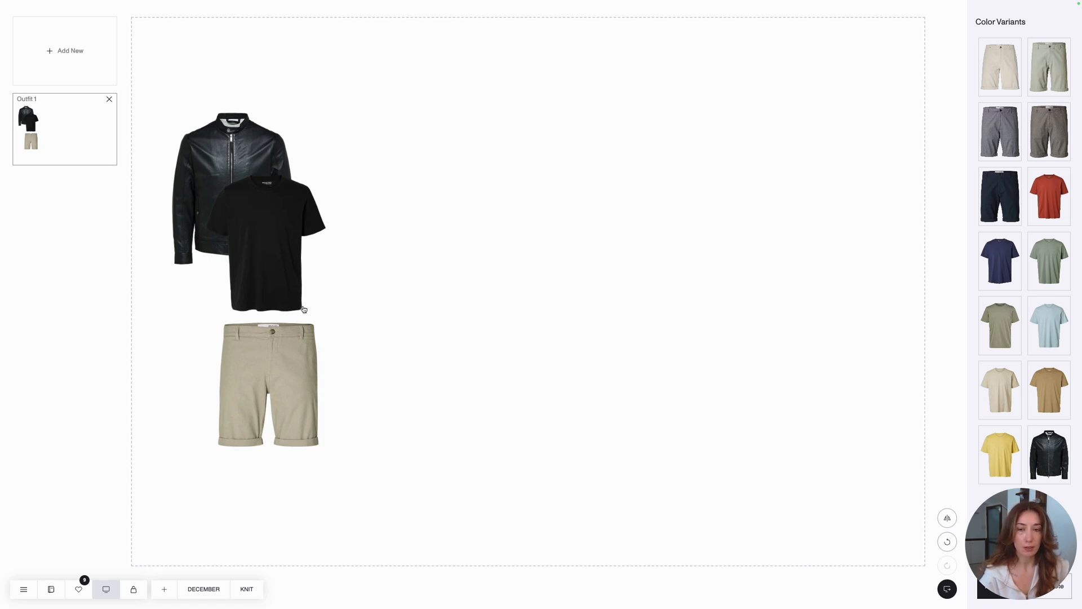
pyautogui.moveTo(287, 339); pyautogui.dragTo(282, 337)
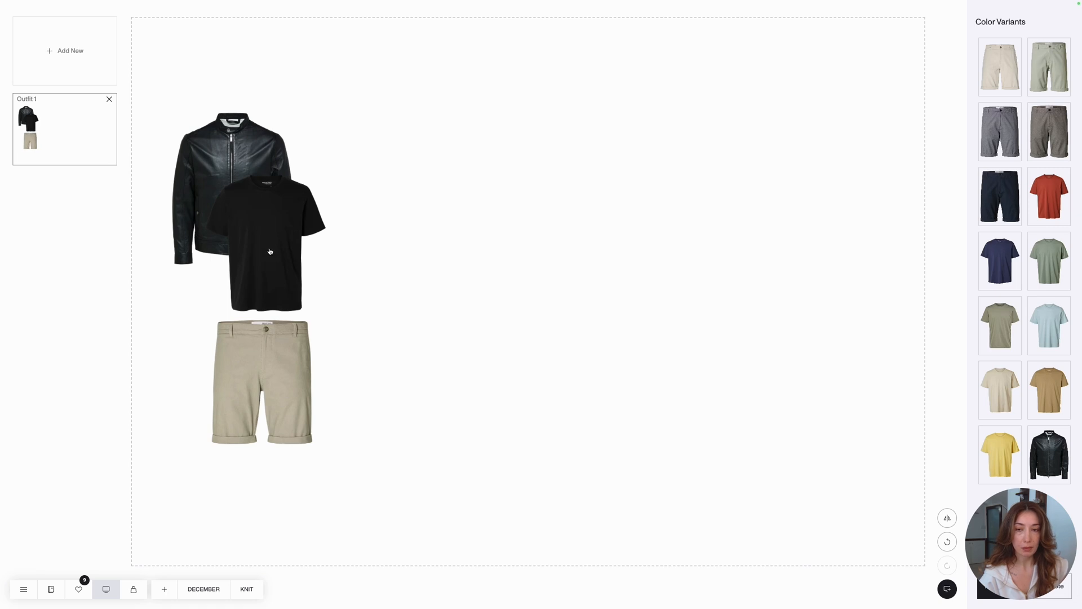
# - Place the black tee's close-up hem photo from its Base Style media on the open area of the canvas
pyautogui.click(270, 236)
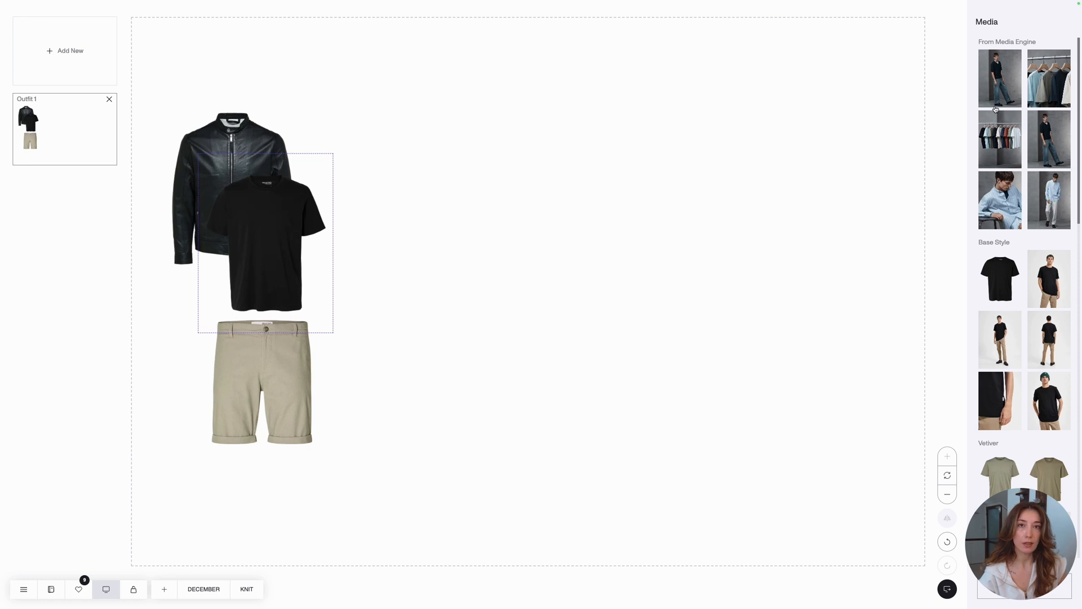
pyautogui.scroll(-1, 1025, 256)
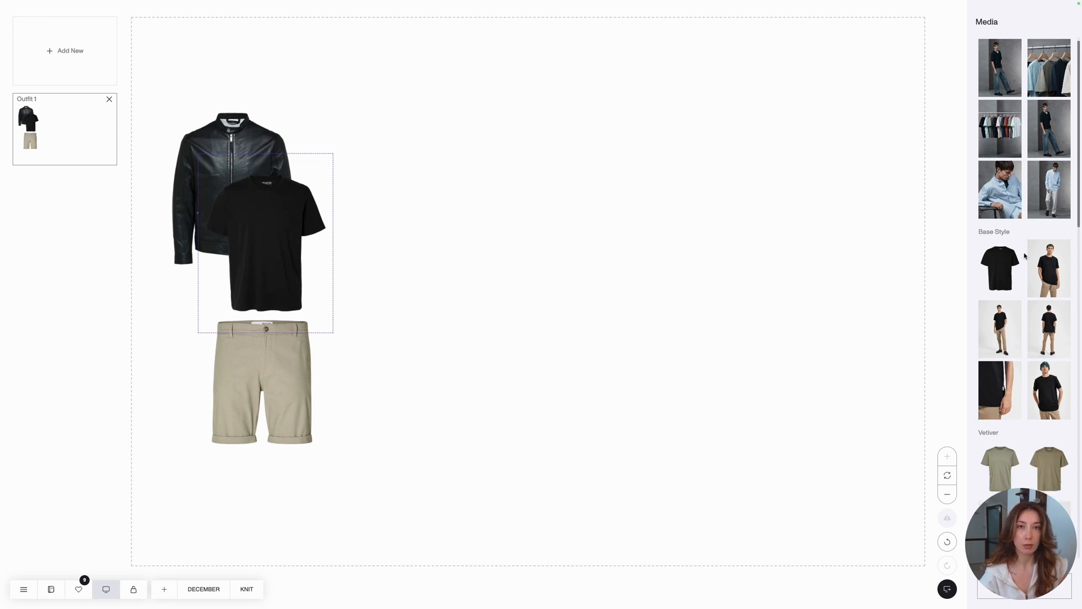
pyautogui.scroll(-3, 1025, 256)
pyautogui.scroll(3, 1009, 249)
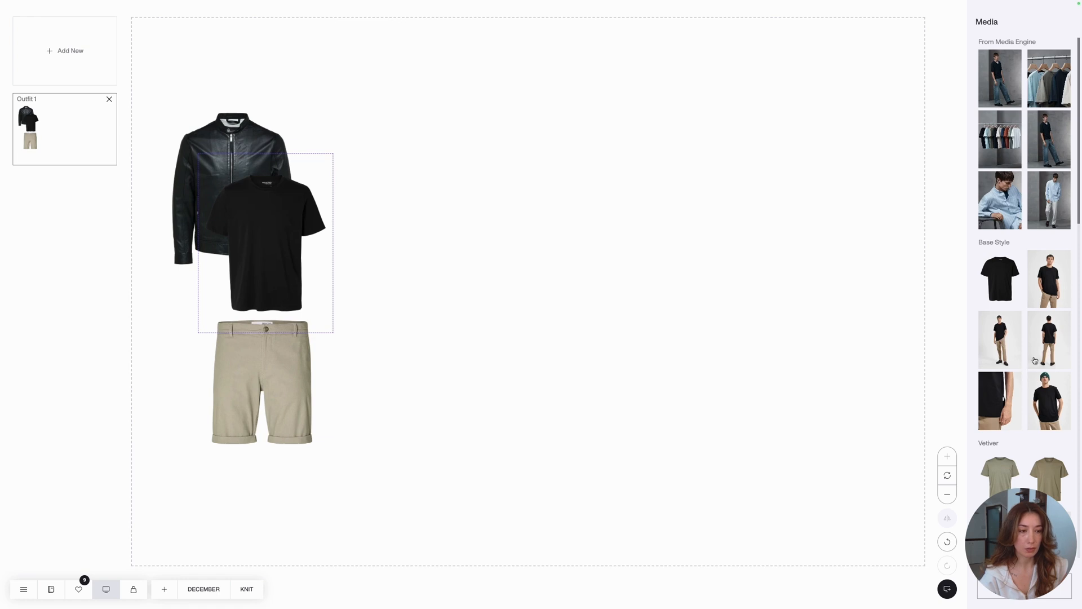
pyautogui.moveTo(1001, 404); pyautogui.dragTo(679, 318)
# - Add the close-up model photo of the Pure Cashmere shorts to the canvas
pyautogui.click(308, 368)
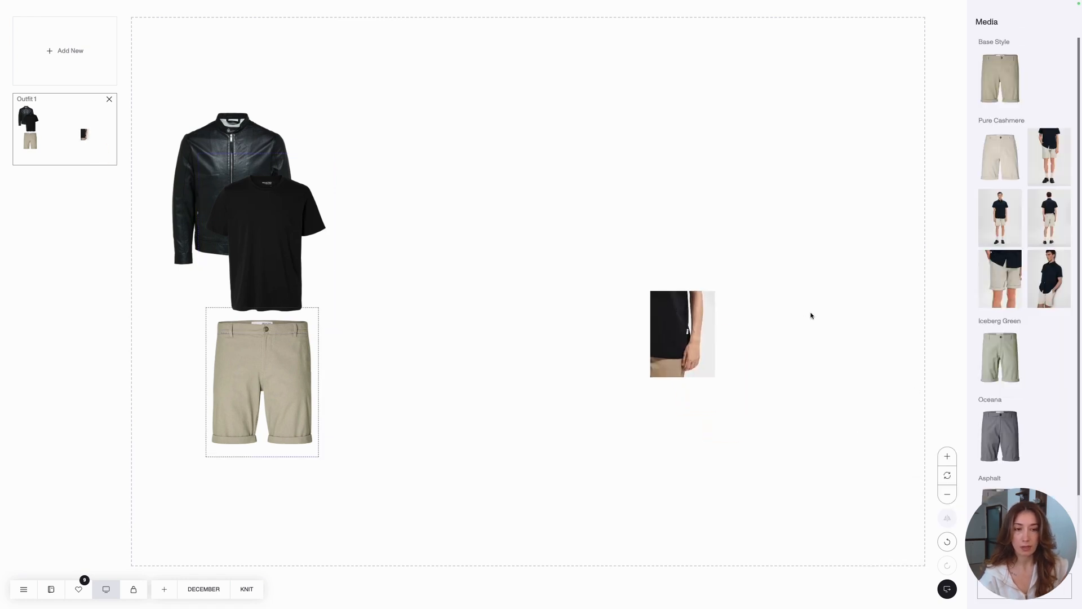
pyautogui.click(998, 272)
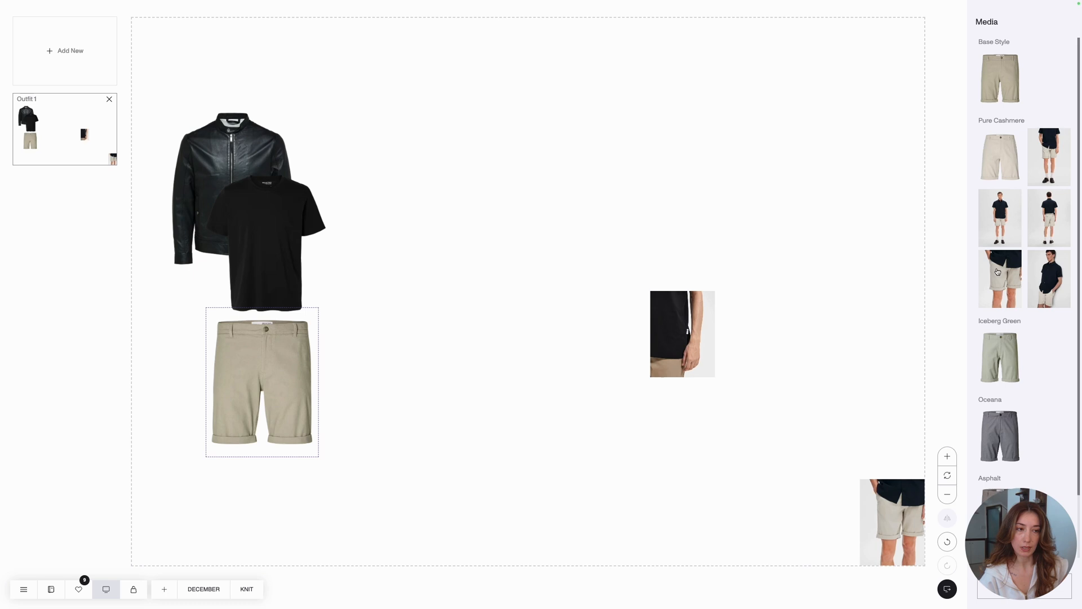
pyautogui.click(859, 353)
# - Enlarge the tee photo and the shorts photo together to the largest available size
pyautogui.click(696, 344)
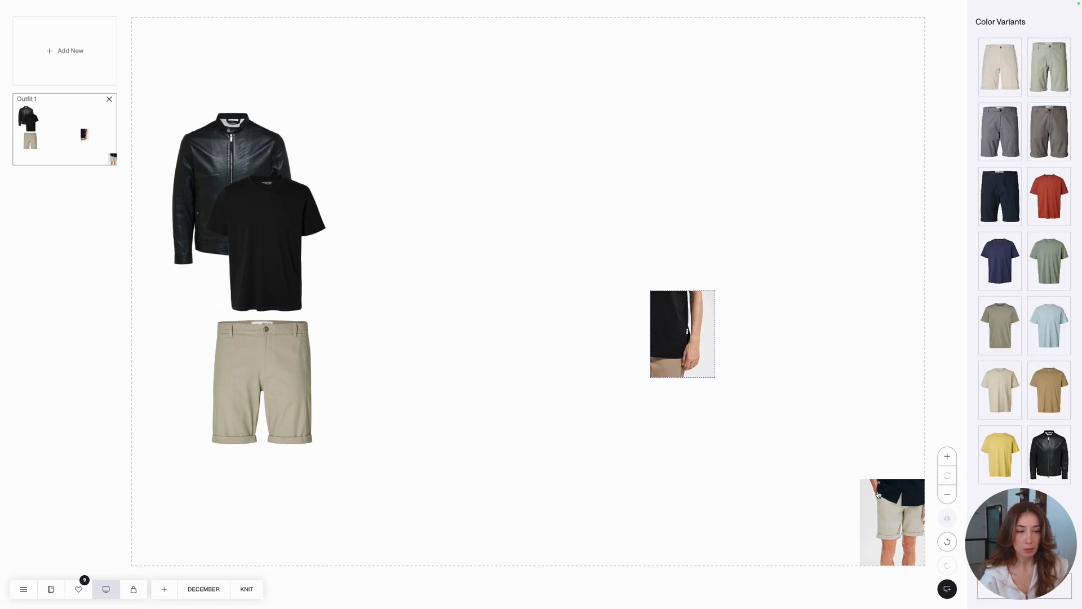
pyautogui.keyDown('shift'); pyautogui.click(878, 494); pyautogui.keyUp('shift')
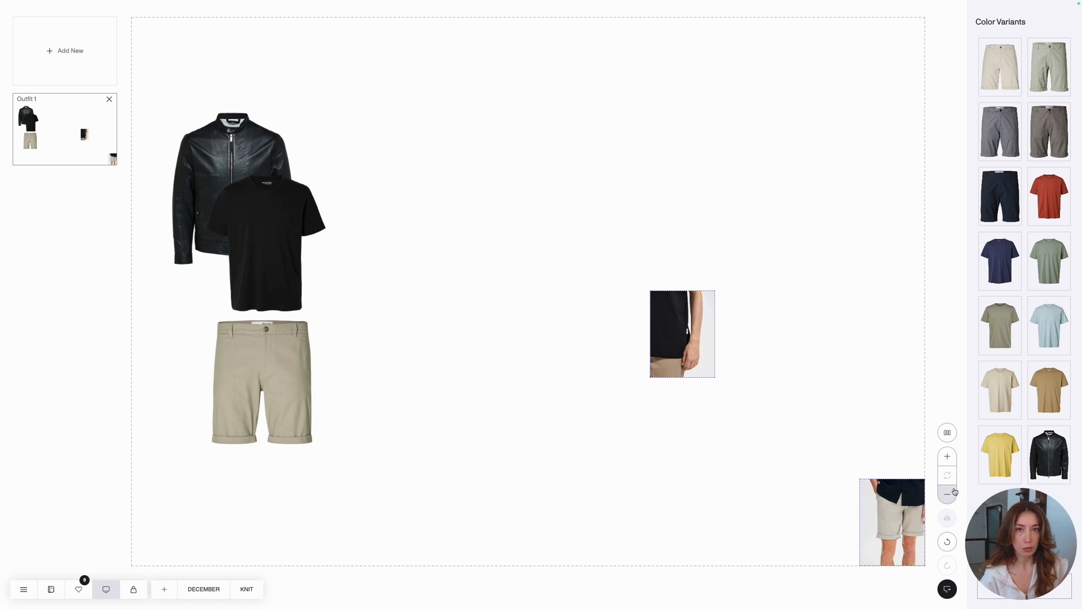
pyautogui.click(944, 461)
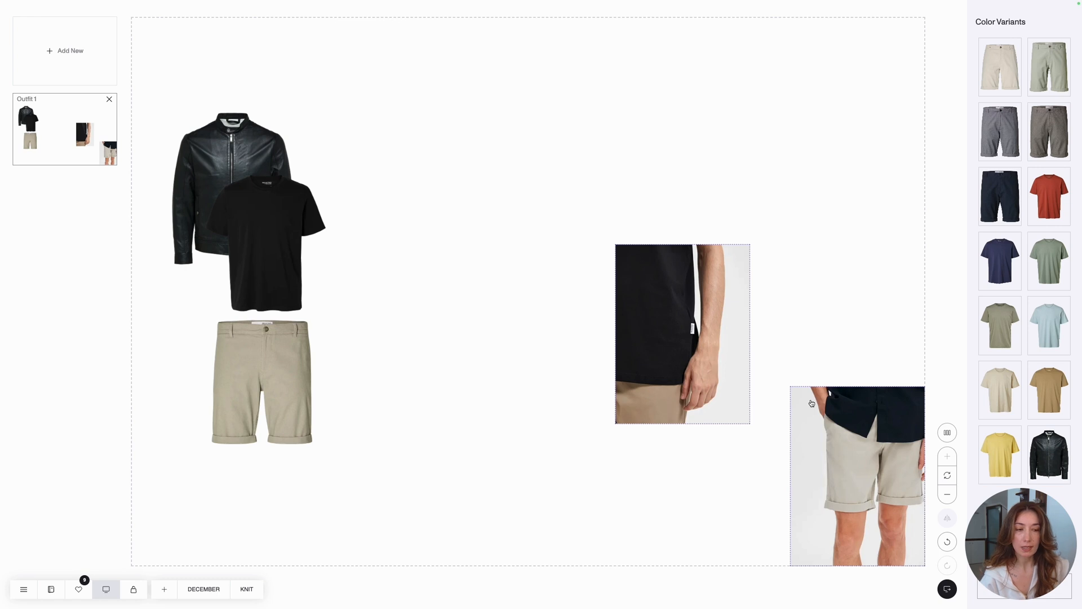
# - Align the two model photos in a vertical column with a gap between them and move the pair beside the garments
pyautogui.click(754, 347)
pyautogui.click(717, 353)
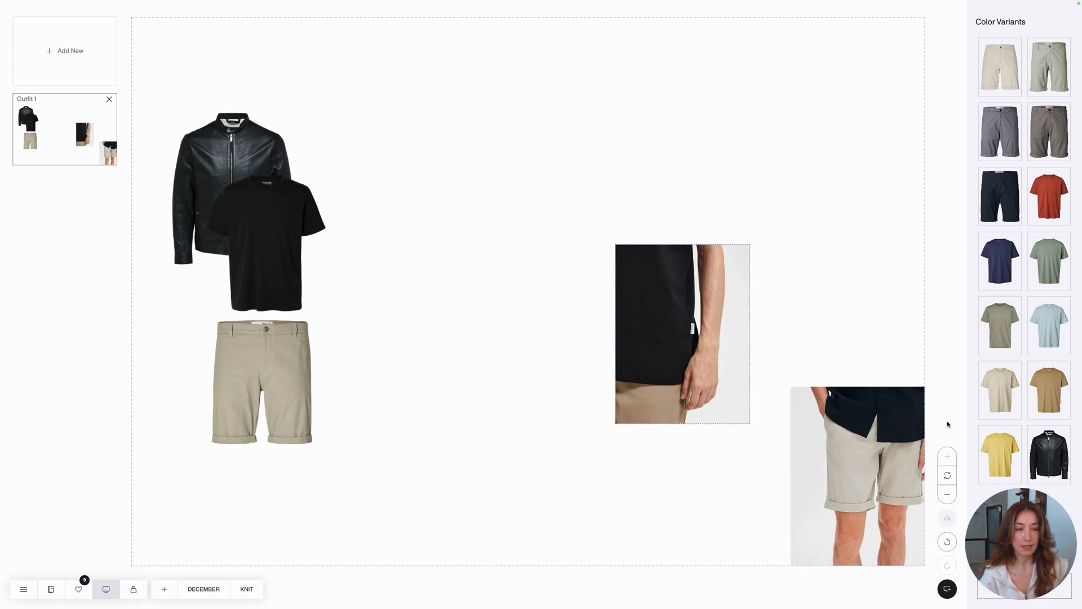
pyautogui.keyDown('shift'); pyautogui.click(906, 429); pyautogui.keyUp('shift')
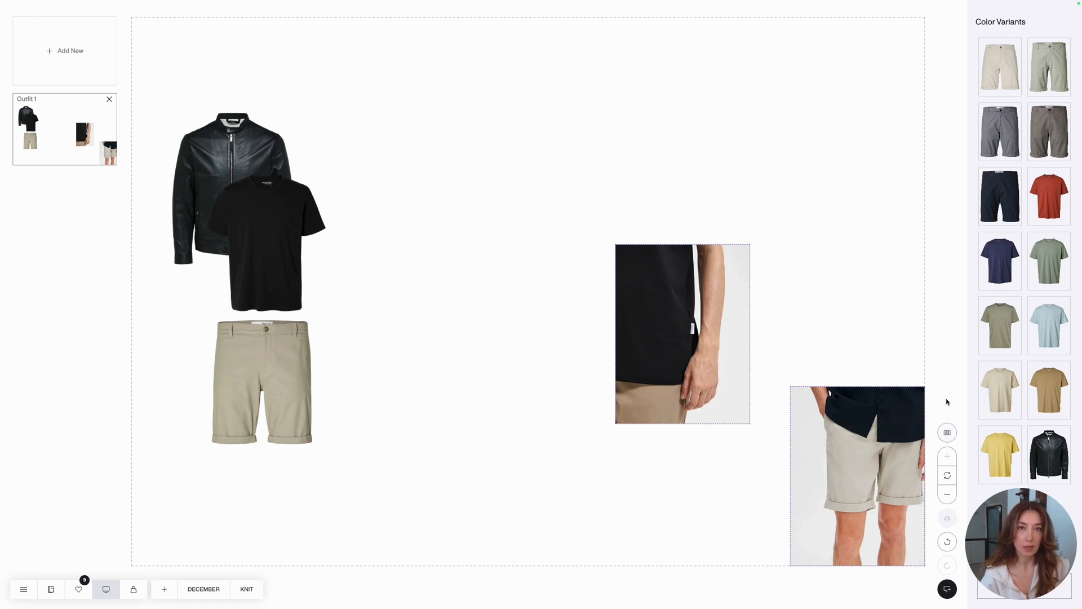
pyautogui.click(950, 433)
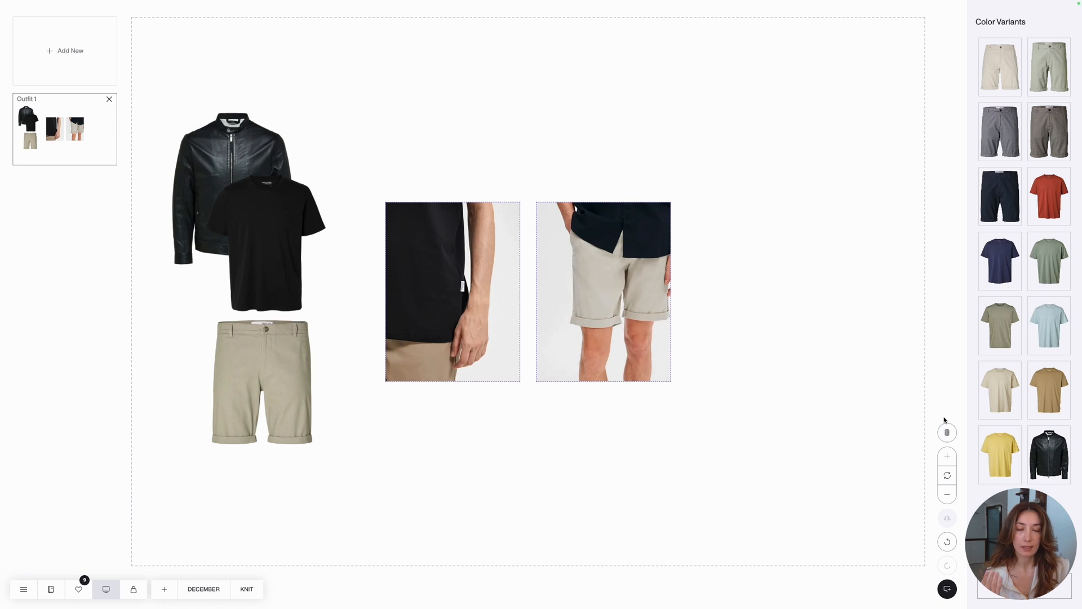
pyautogui.click(950, 434)
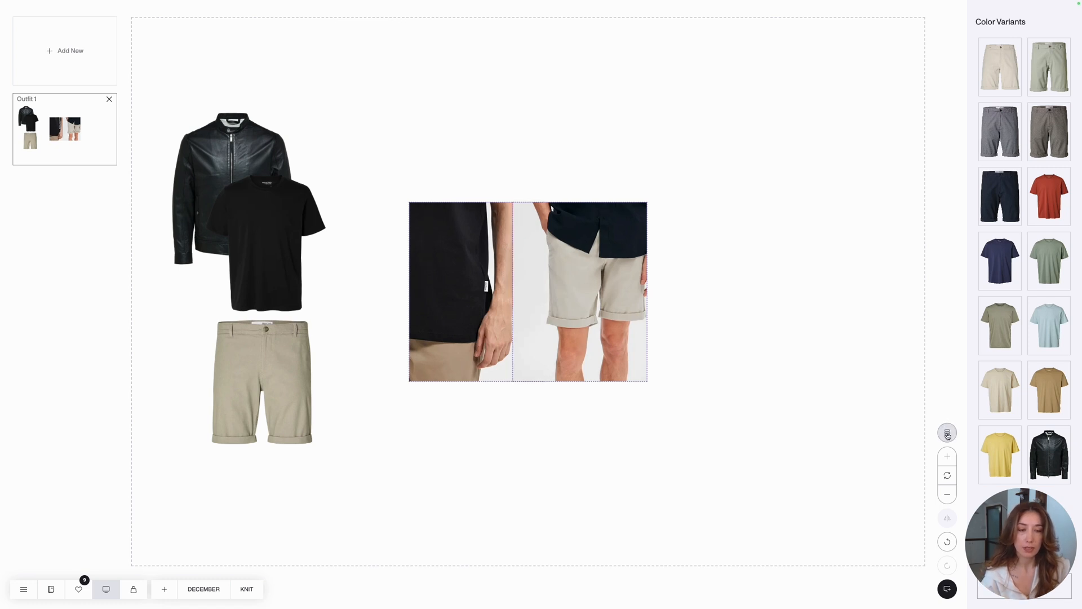
pyautogui.click(948, 434)
pyautogui.click(948, 434)
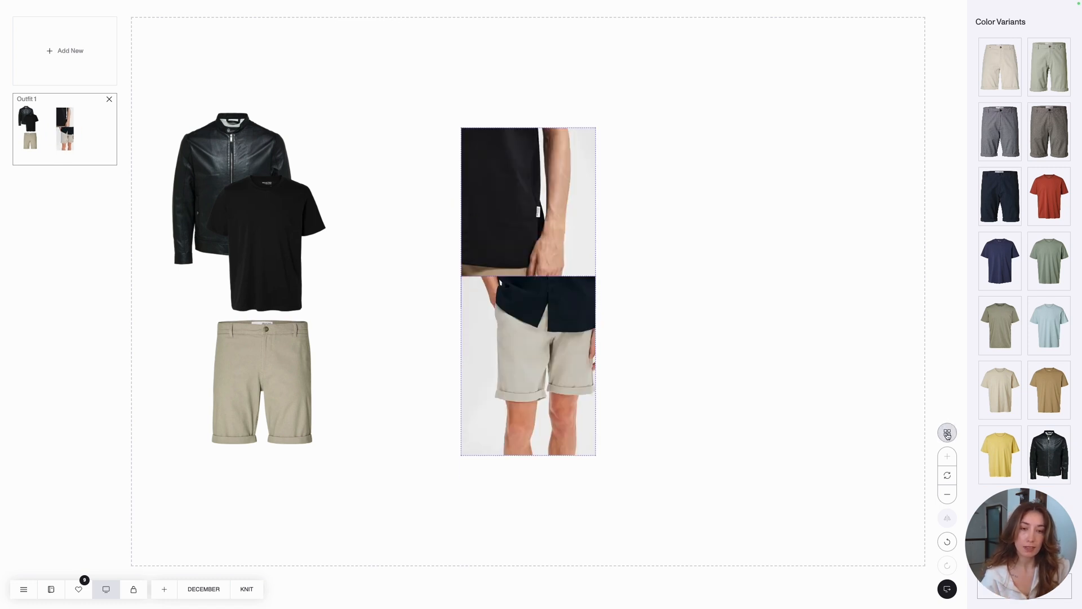
pyautogui.click(948, 434)
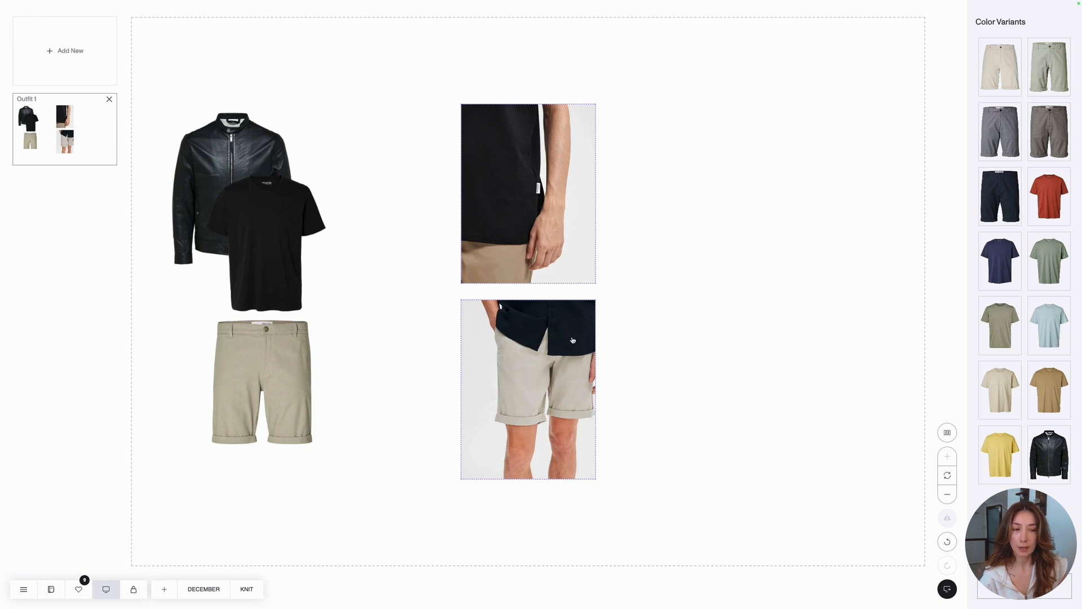
pyautogui.moveTo(573, 340); pyautogui.dragTo(465, 335)
pyautogui.click(623, 321)
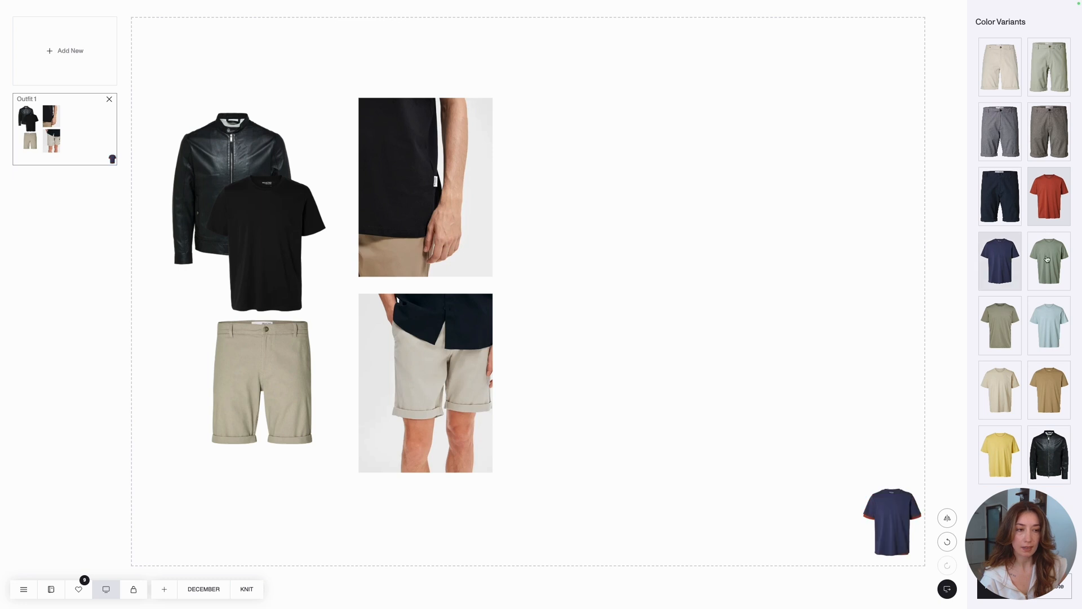
# - Add the beige, tan and yellow T-shirt color variants to the canvas
pyautogui.click(1002, 392)
pyautogui.click(1043, 392)
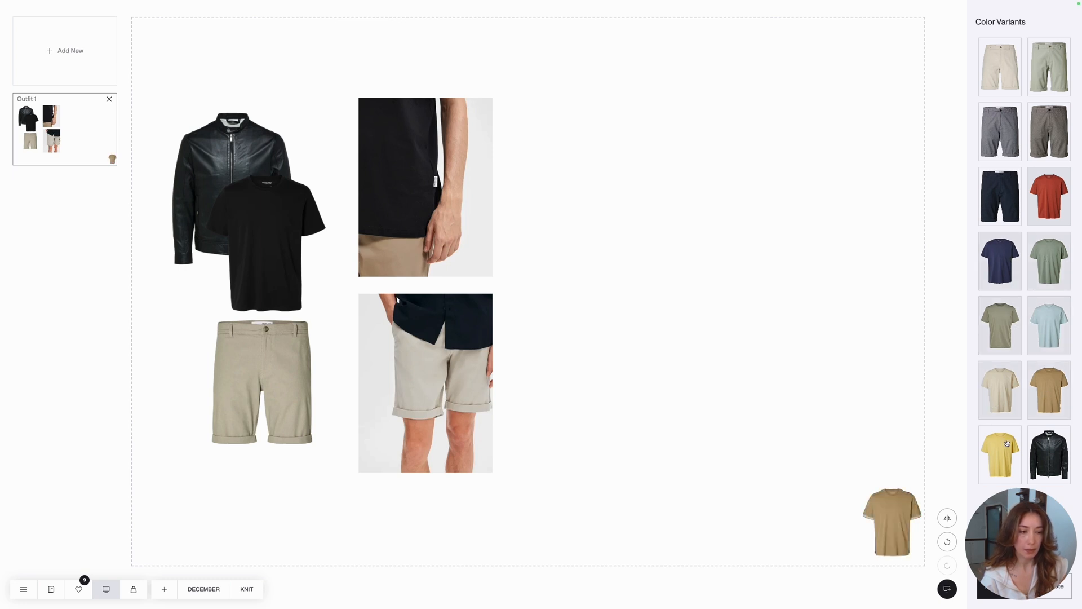
pyautogui.click(995, 459)
# - Spread the stacked T-shirt variants apart across the open canvas area and remove the sage green one from the canvas
pyautogui.moveTo(891, 531); pyautogui.dragTo(756, 323)
pyautogui.moveTo(892, 518); pyautogui.dragTo(659, 421)
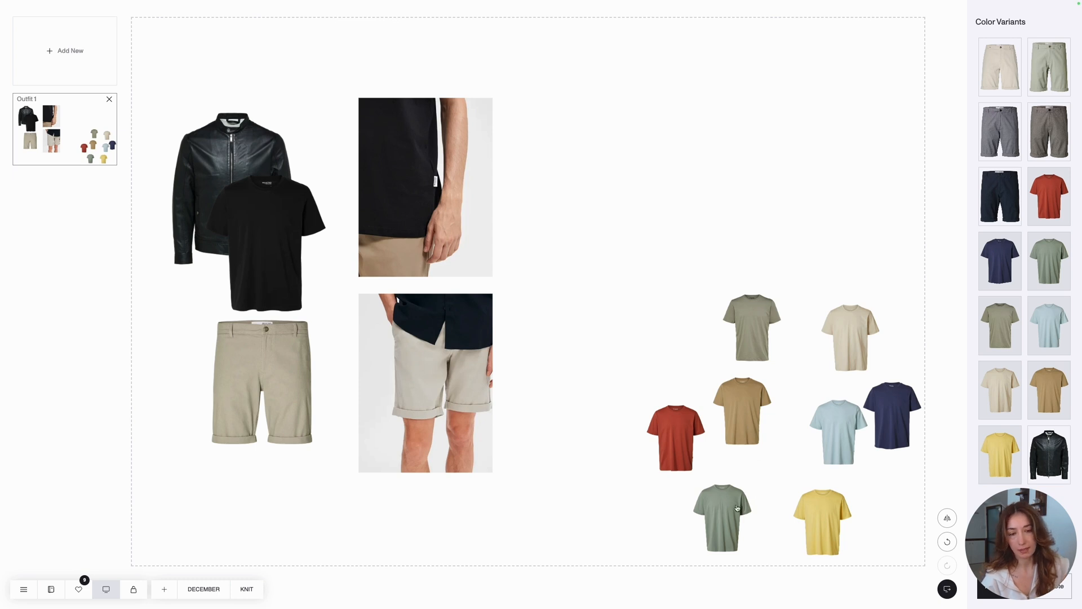
pyautogui.moveTo(728, 510); pyautogui.dragTo(954, 403)
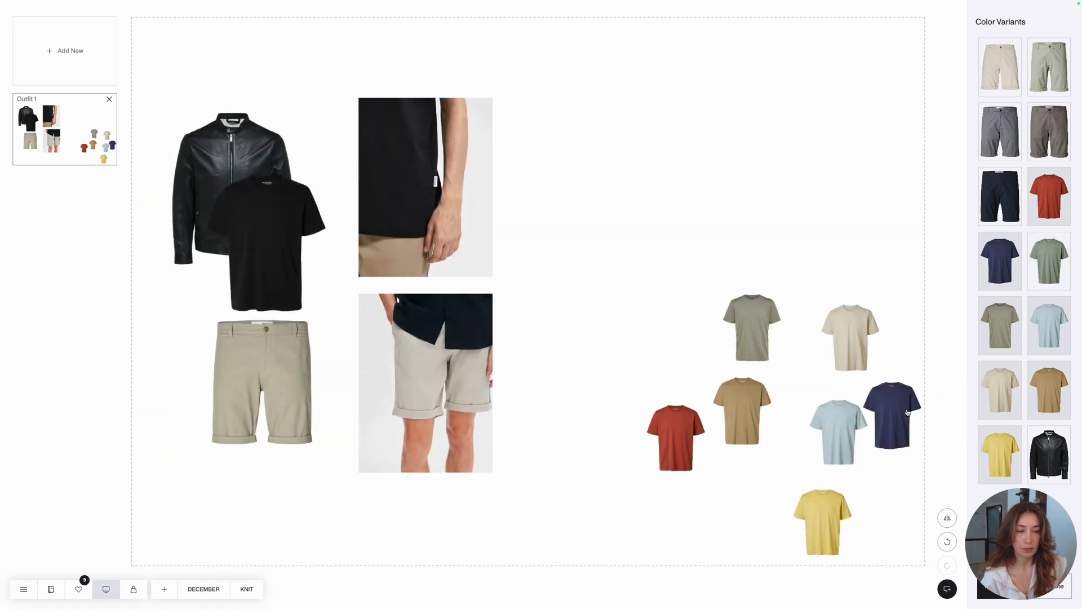
# - Enlarge the seven T-shirt variants together, align them in a horizontal row and place the row beside the upper model photo
pyautogui.click(907, 412)
pyautogui.keyDown('shift'); pyautogui.click(845, 434); pyautogui.keyUp('shift')
pyautogui.keyDown('shift'); pyautogui.click(850, 338); pyautogui.keyUp('shift')
pyautogui.keyDown('shift'); pyautogui.click(748, 333); pyautogui.keyUp('shift')
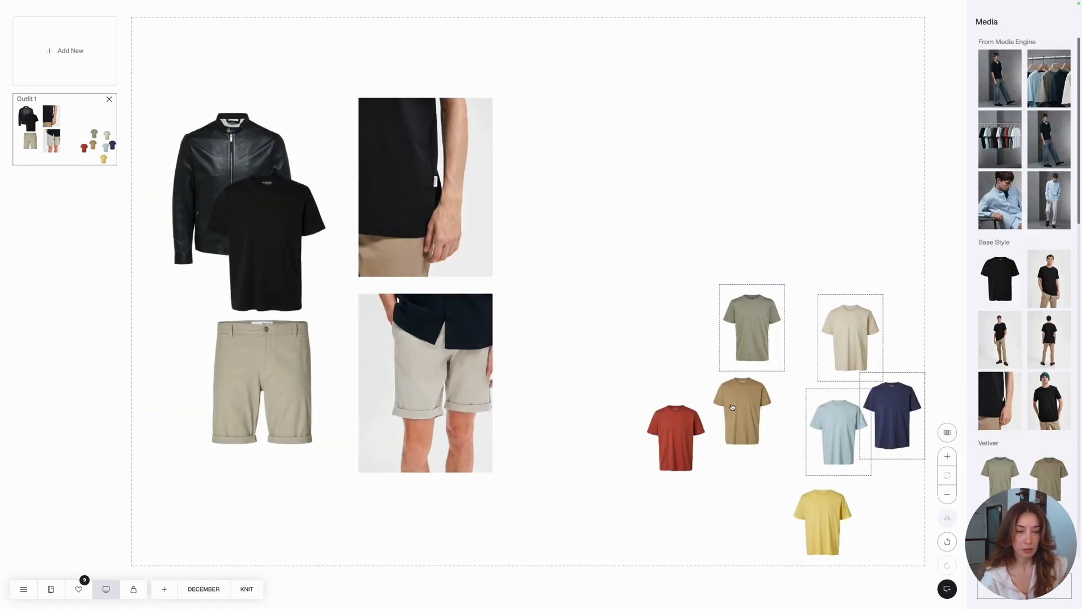
pyautogui.keyDown('shift'); pyautogui.click(732, 407); pyautogui.keyUp('shift')
pyautogui.keyDown('shift'); pyautogui.click(673, 427); pyautogui.keyUp('shift')
pyautogui.keyDown('shift'); pyautogui.click(823, 516); pyautogui.keyUp('shift')
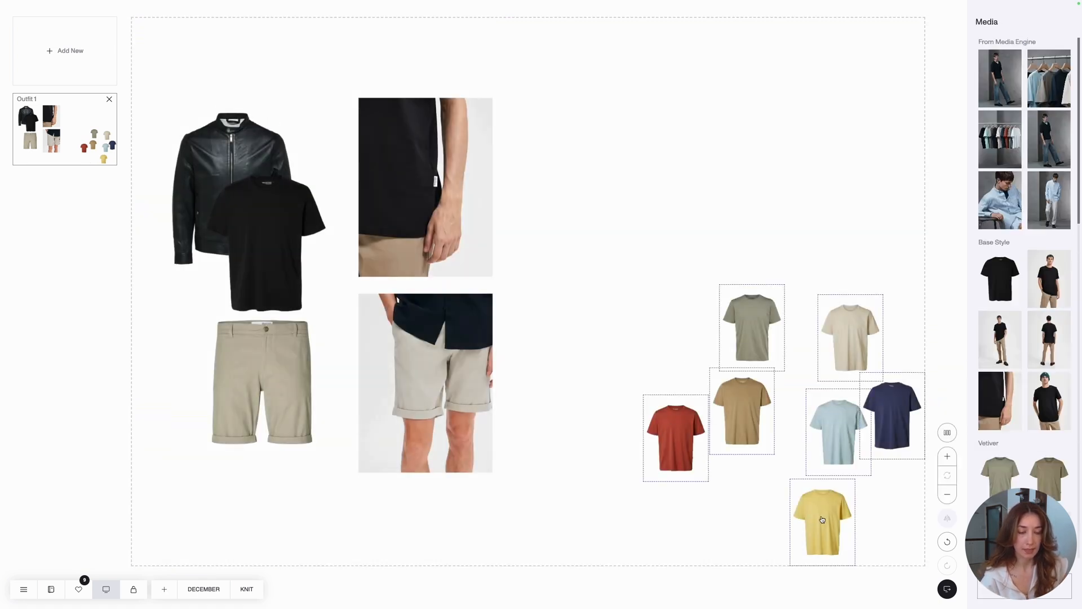
pyautogui.click(947, 455)
pyautogui.click(947, 433)
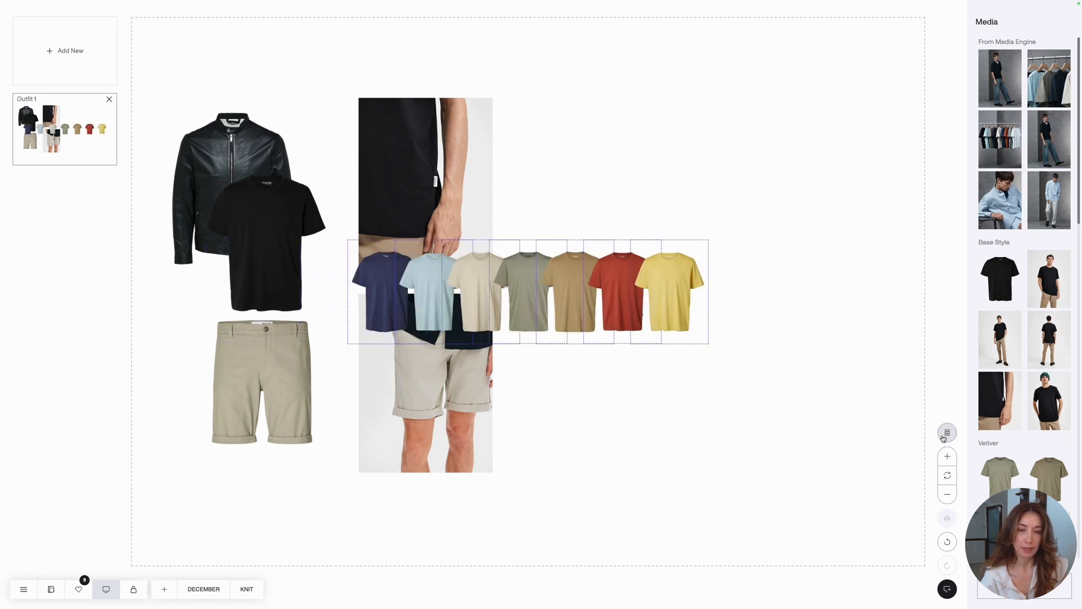
pyautogui.moveTo(600, 317); pyautogui.dragTo(786, 213)
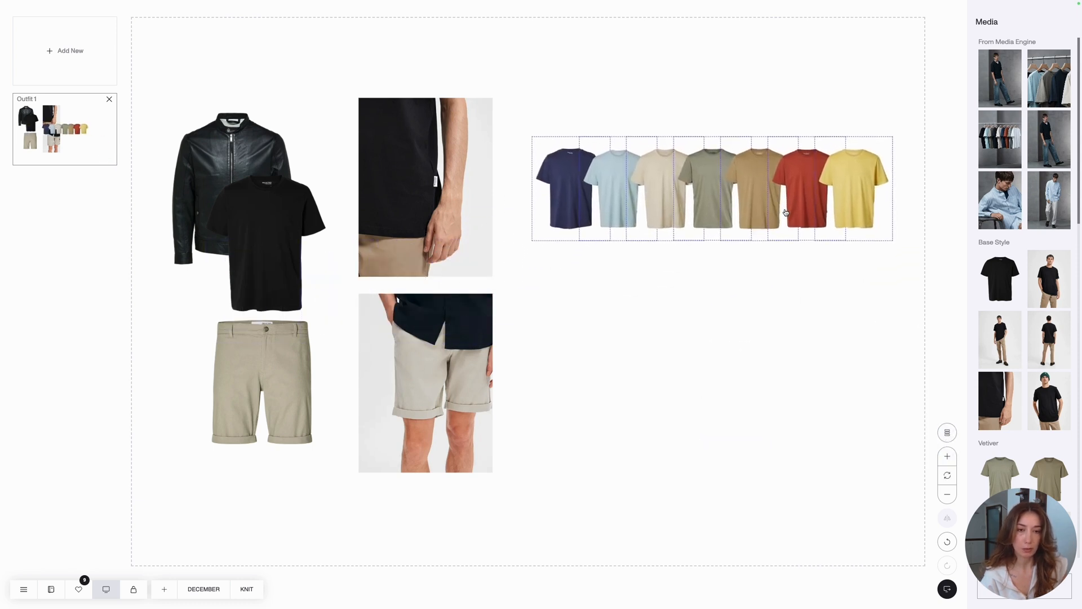
pyautogui.click(770, 334)
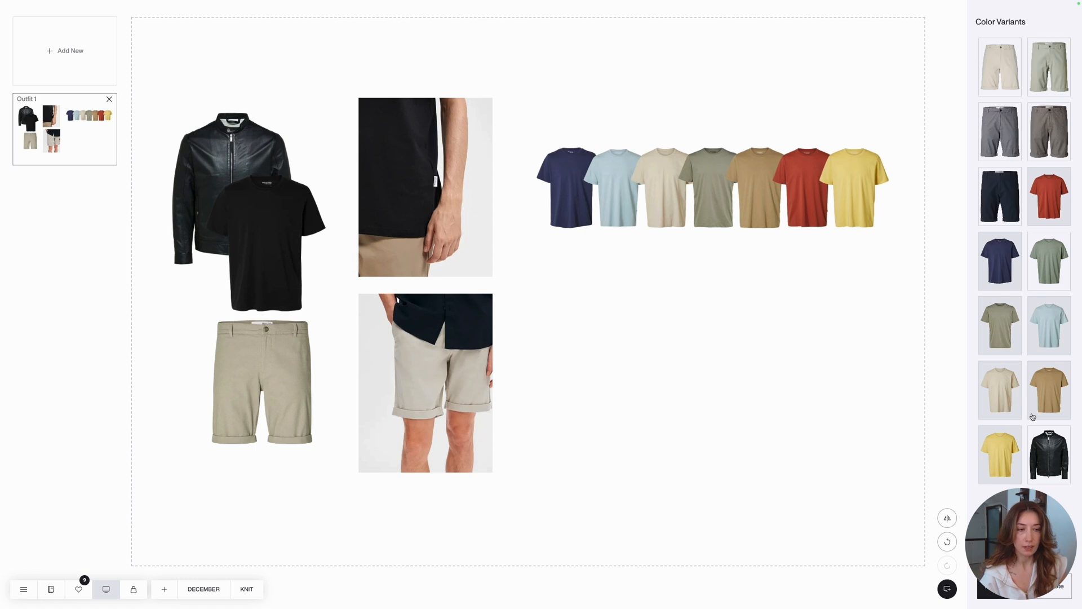
# - Add the five shorts color variants to the canvas and spread them apart in the open area below the T-shirts
pyautogui.click(1039, 70)
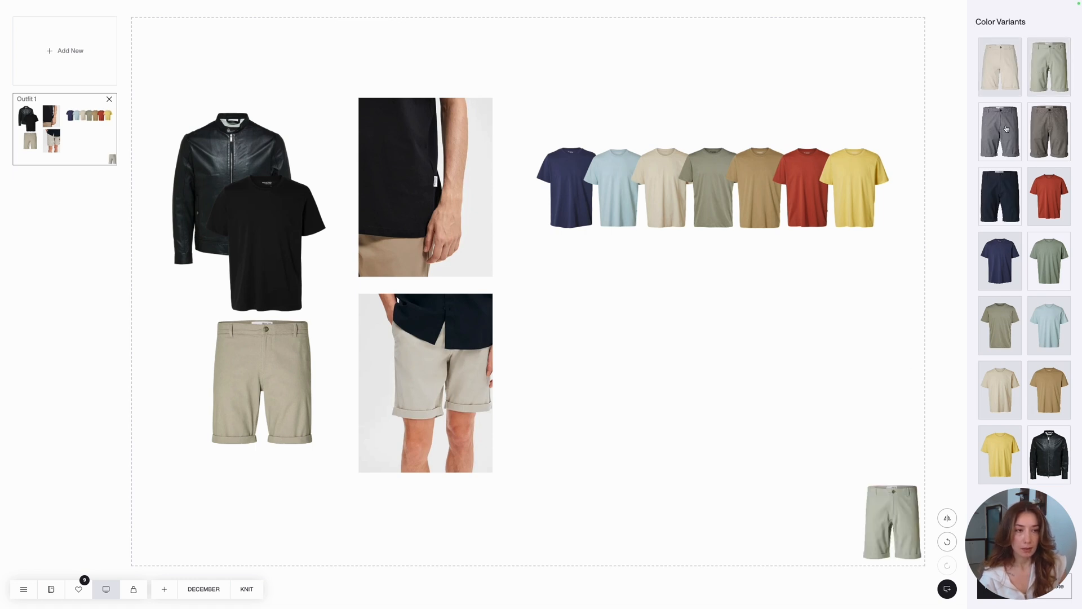
pyautogui.click(1007, 129)
pyautogui.click(1042, 131)
pyautogui.click(1005, 195)
pyautogui.moveTo(892, 513); pyautogui.dragTo(871, 419)
pyautogui.moveTo(892, 521); pyautogui.dragTo(735, 469)
# - Enlarge the five shorts variants together, align them in a horizontal row and place the row below the T-shirt row
pyautogui.click(774, 512)
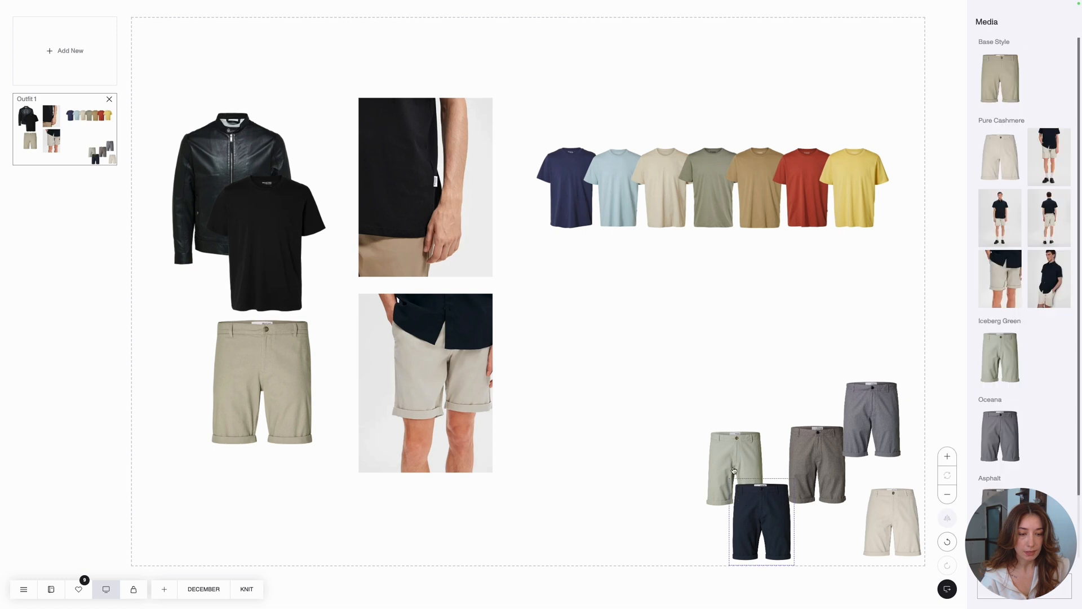
pyautogui.keyDown('shift'); pyautogui.click(758, 461); pyautogui.keyUp('shift')
pyautogui.keyDown('shift'); pyautogui.click(829, 458); pyautogui.keyUp('shift')
pyautogui.keyDown('shift'); pyautogui.click(873, 434); pyautogui.keyUp('shift')
pyautogui.keyDown('shift'); pyautogui.click(888, 498); pyautogui.keyUp('shift')
pyautogui.click(947, 457)
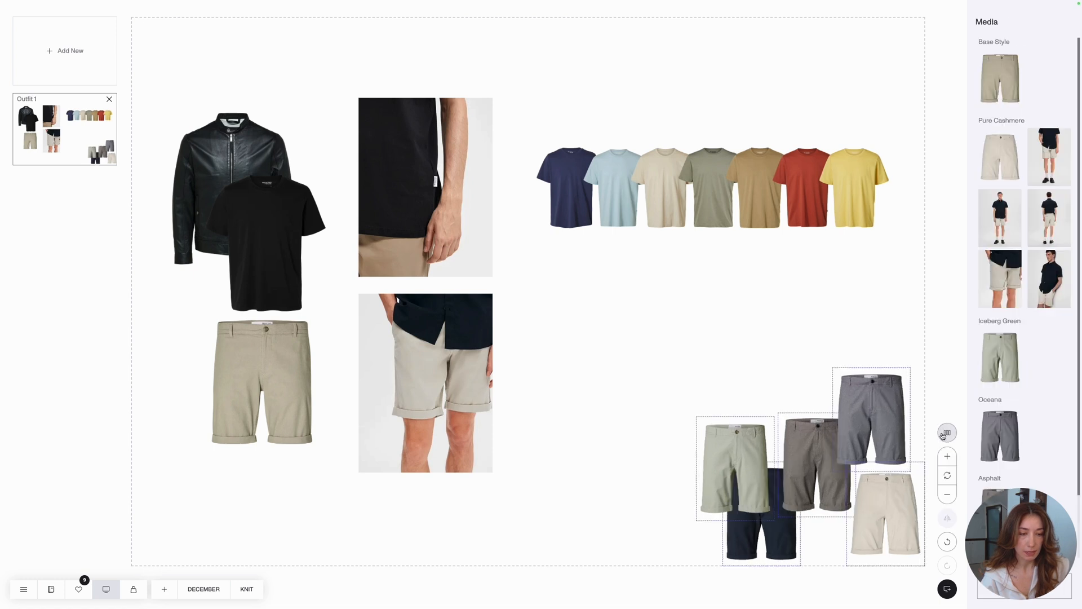
pyautogui.click(945, 433)
pyautogui.click(945, 434)
pyautogui.moveTo(623, 321); pyautogui.dragTo(804, 411)
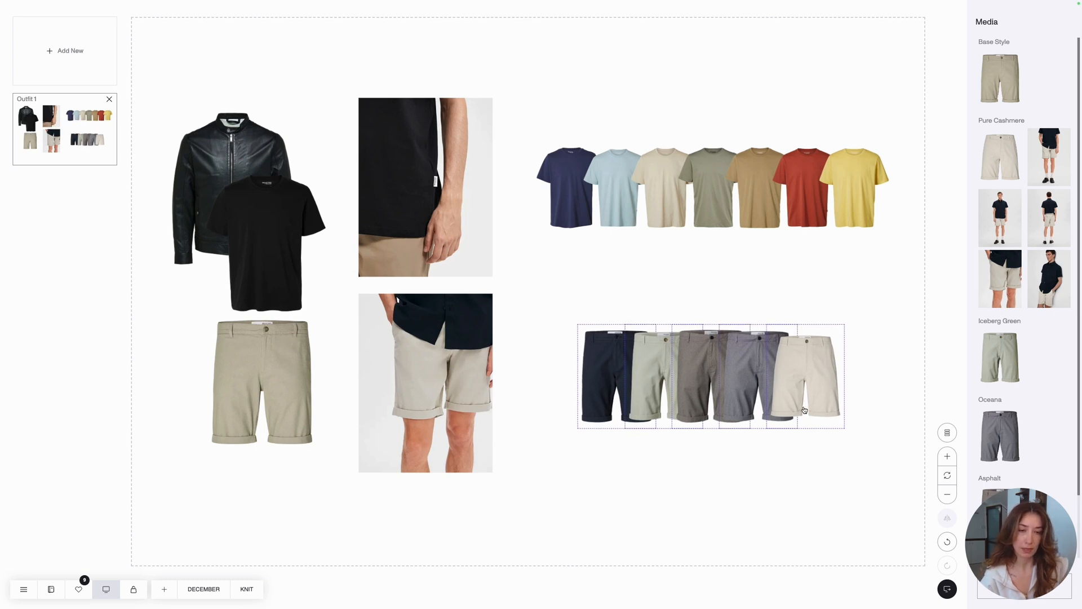
pyautogui.click(804, 502)
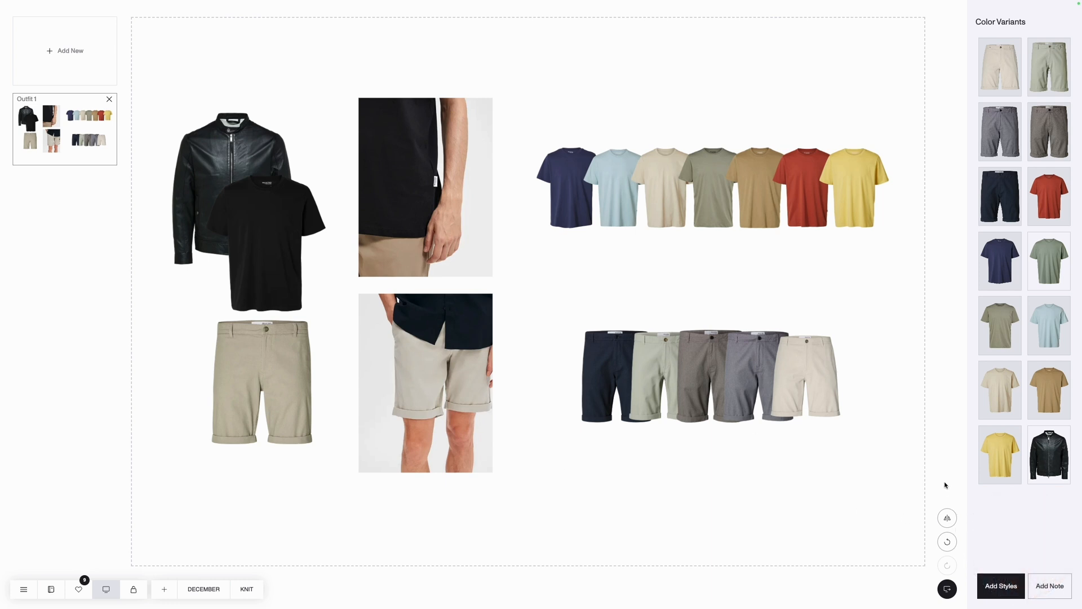
# - Add a note reading "THis will be the trend!" to the canvas and shift it slightly upward
pyautogui.click(1049, 585)
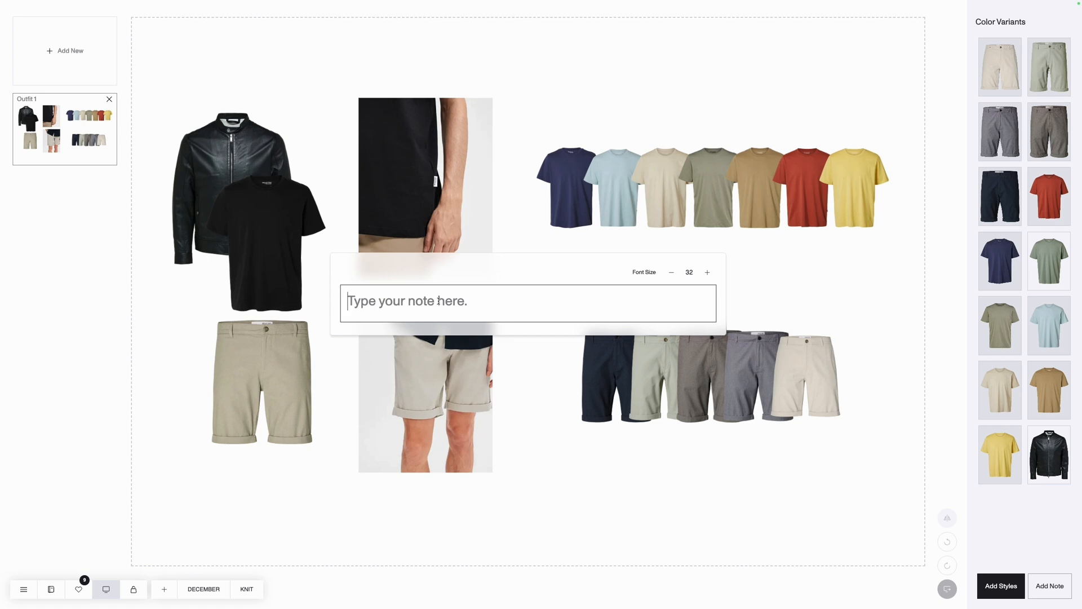
pyautogui.click(438, 301)
pyautogui.write('THis ')
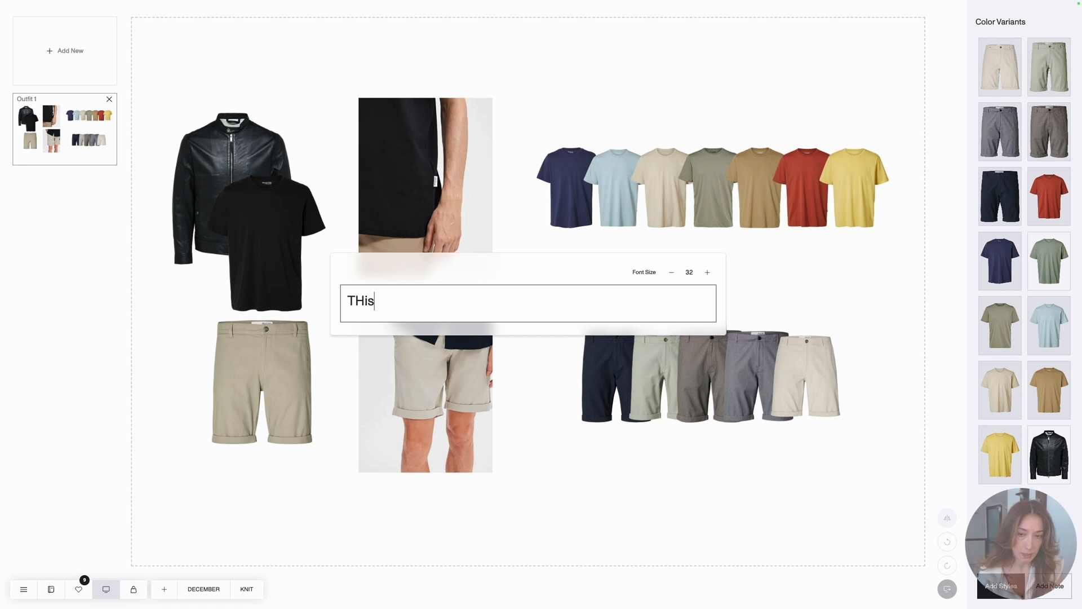
pyautogui.write('will')
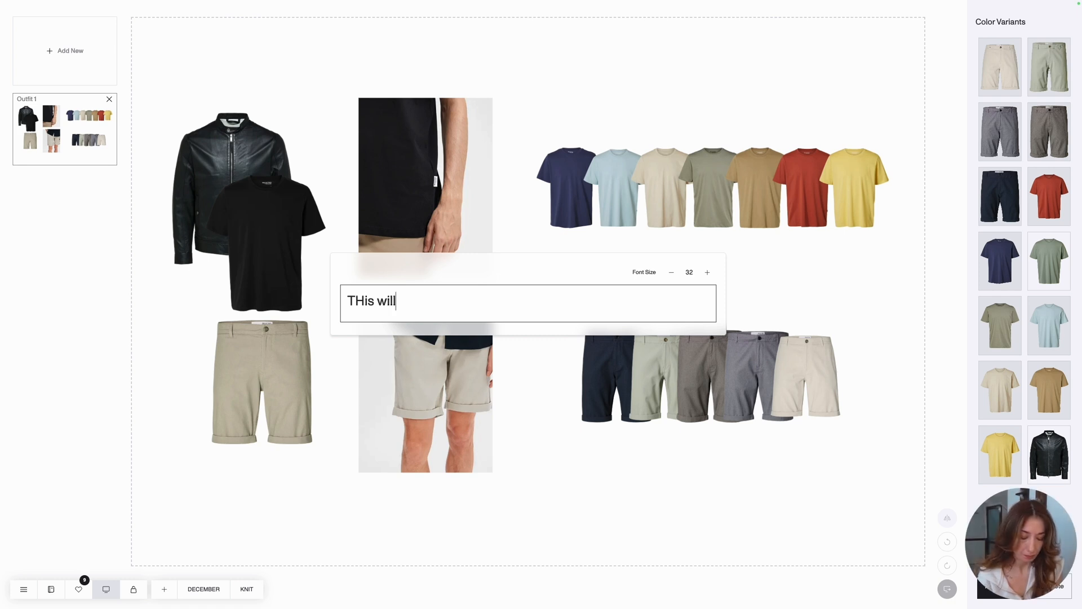
pyautogui.write(' be the trend!')
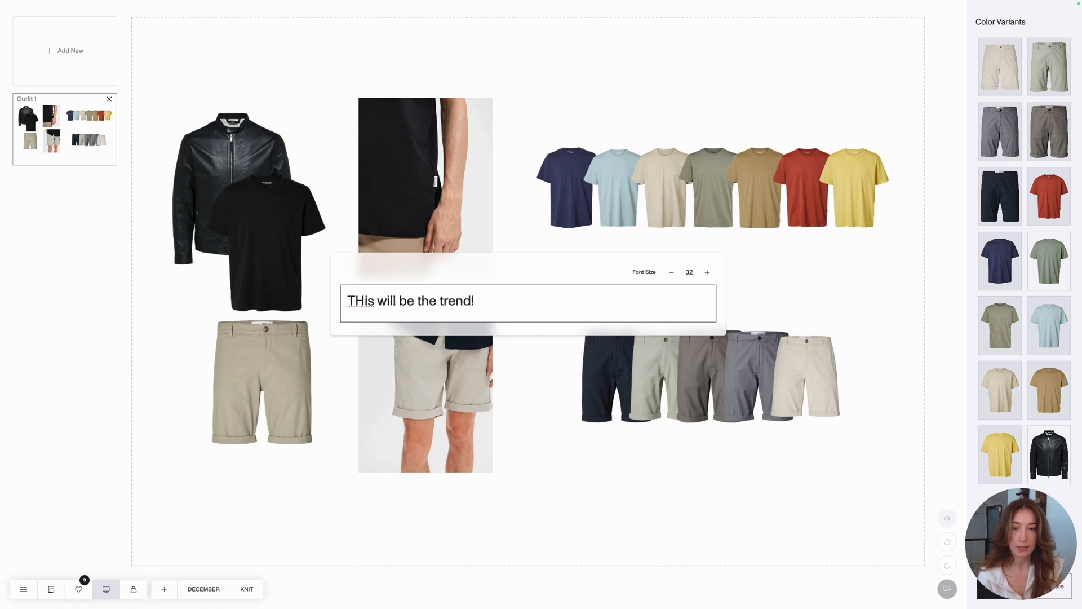
pyautogui.press('Return')
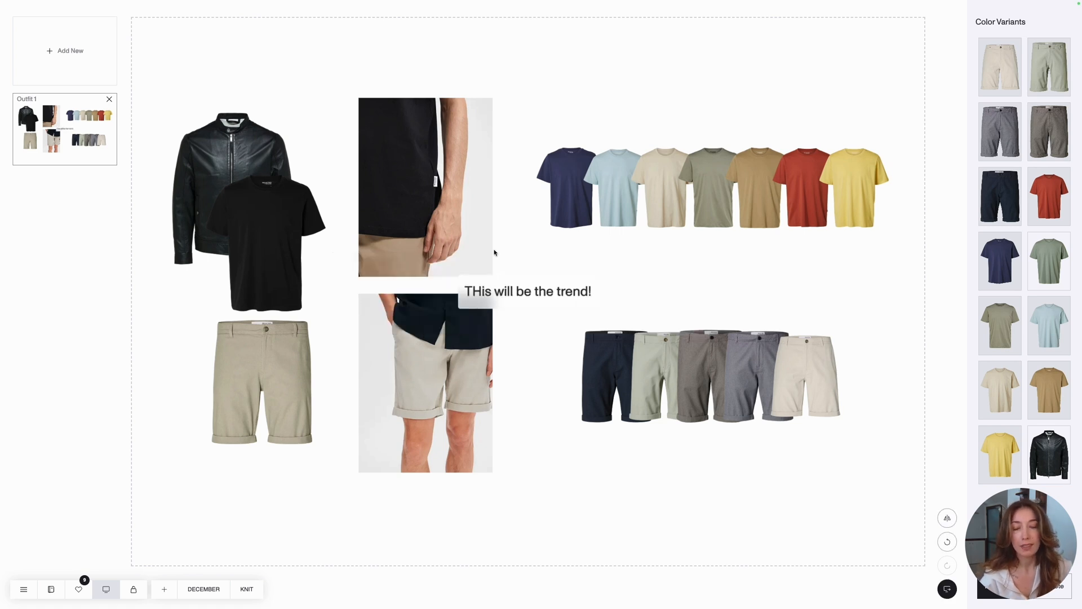
pyautogui.moveTo(493, 303)
pyautogui.mouseDown()
pyautogui.moveTo(536, 281)
pyautogui.moveTo(499, 294)
pyautogui.mouseUp()
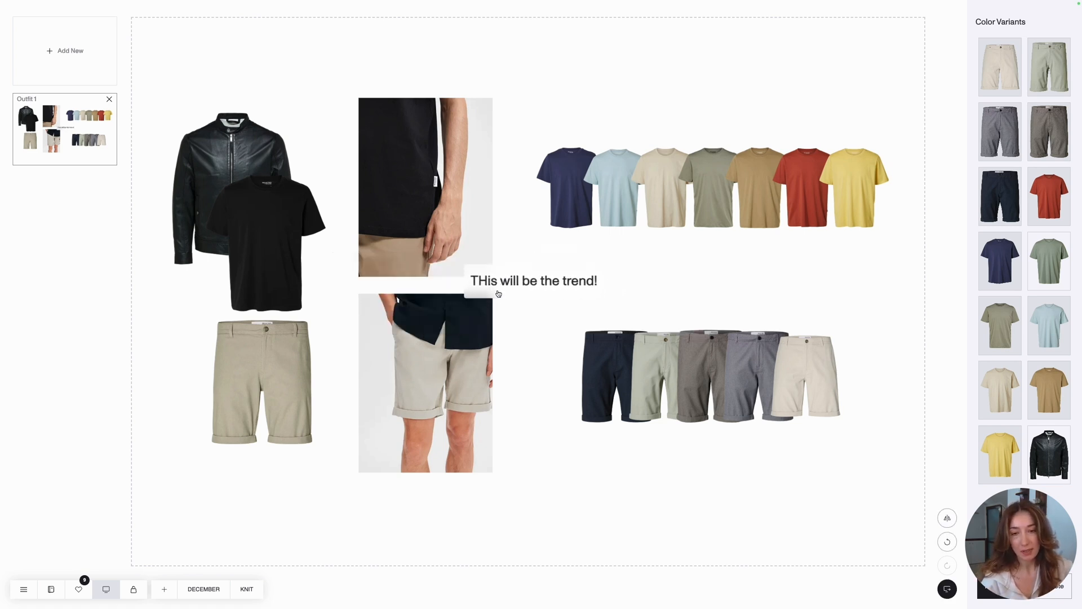
# - Correct the note's capitalization so it reads "This will be the trend!"
pyautogui.doubleClick(542, 281)
pyautogui.moveTo(359, 300); pyautogui.dragTo(365, 301)
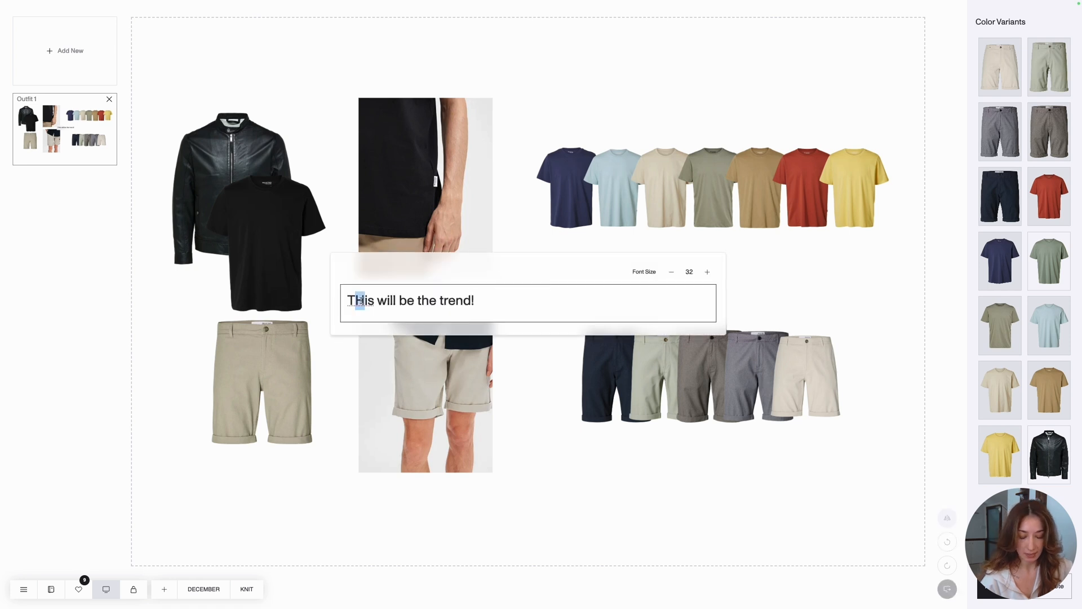
pyautogui.write('h')
pyautogui.click(555, 242)
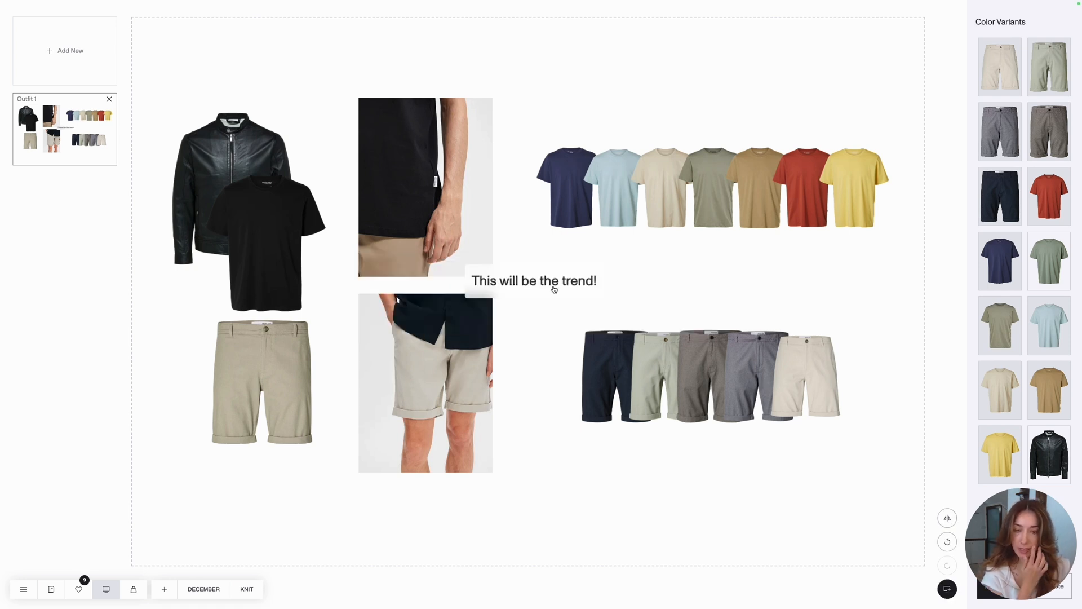
# - Move the note between the T-shirt row and the shorts row and set its font size to 40
pyautogui.moveTo(530, 284); pyautogui.dragTo(727, 281)
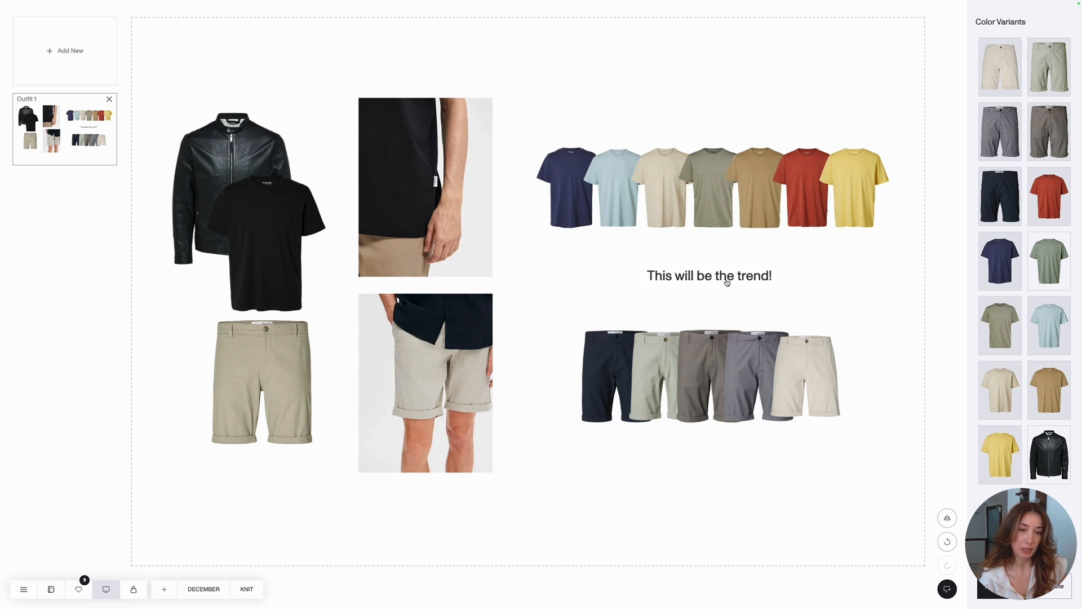
pyautogui.doubleClick(727, 282)
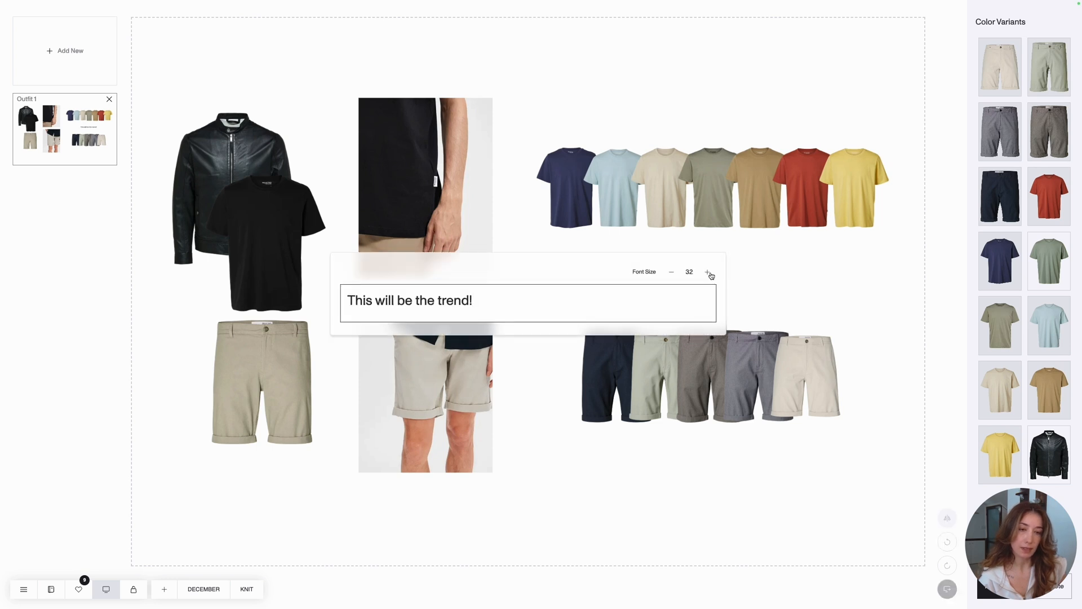
pyautogui.click(708, 273)
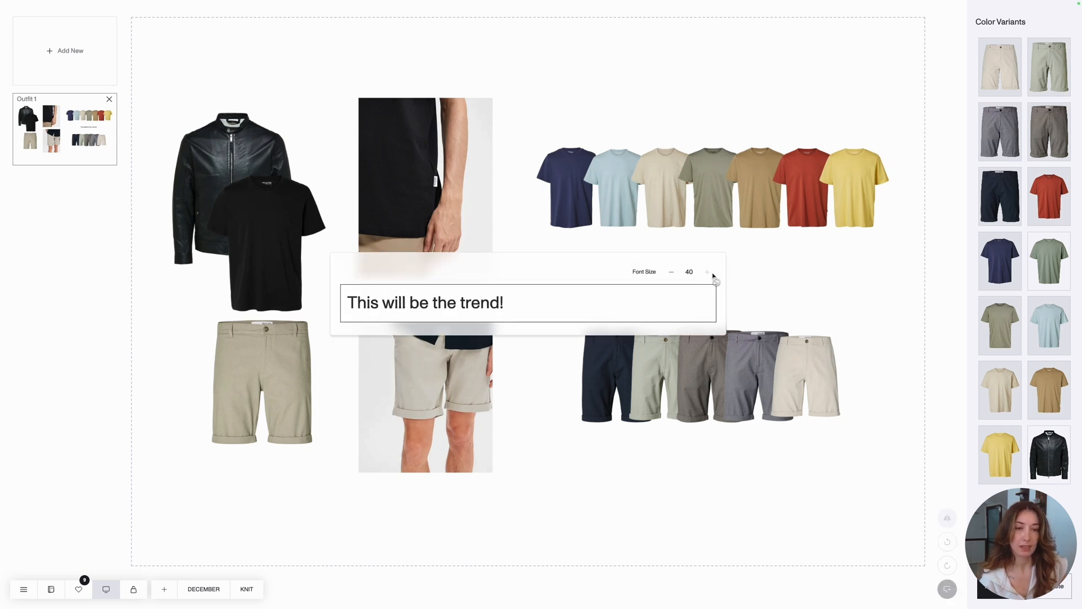
pyautogui.click(824, 279)
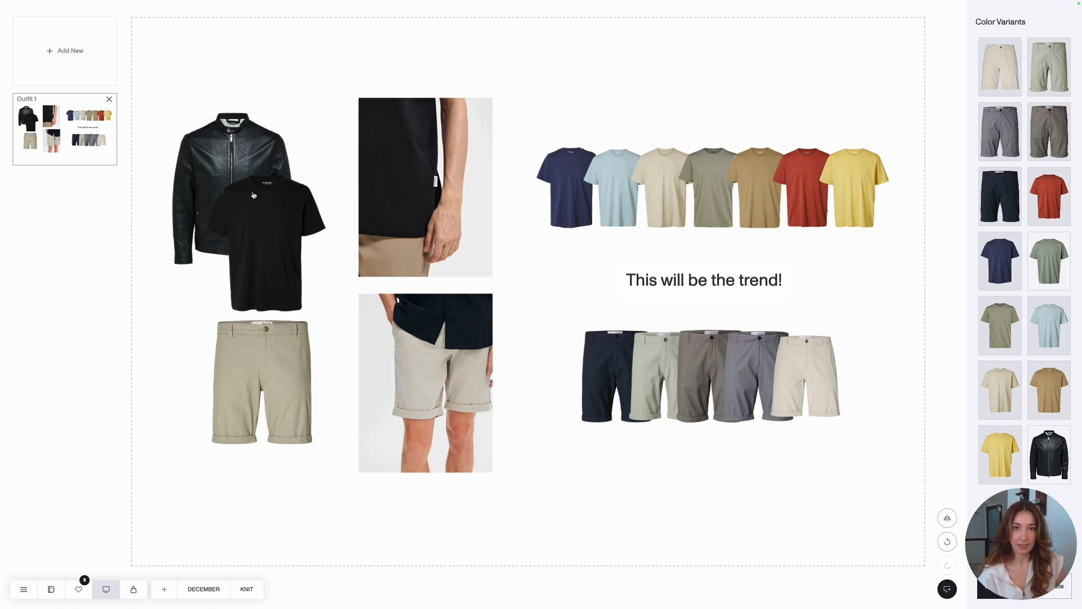
# - Start a new canvas, group the selectable styles by Delivery and Category, and hide the style information
pyautogui.click(71, 54)
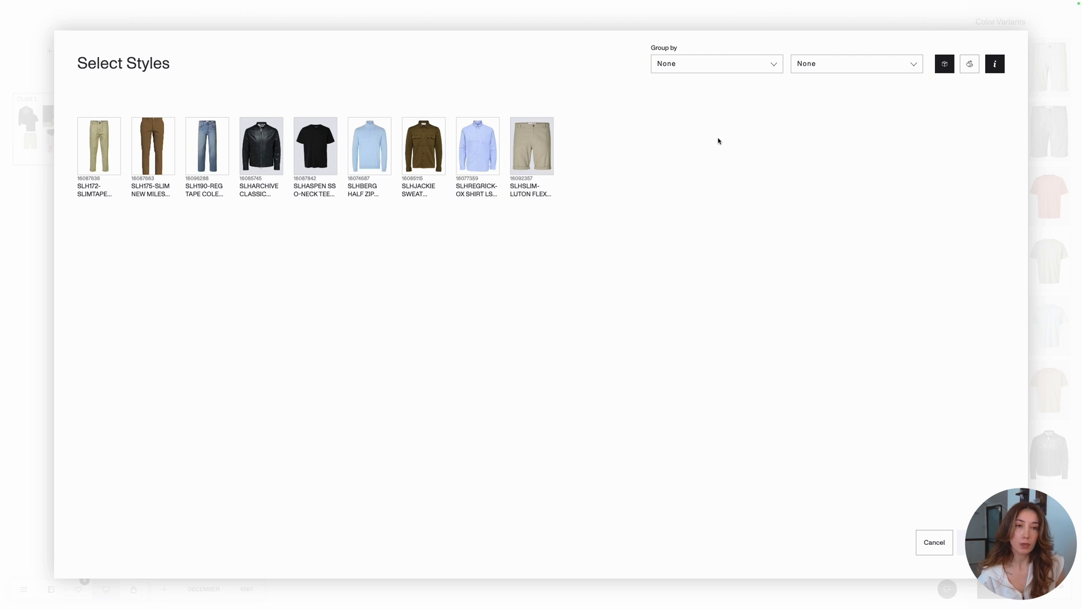
pyautogui.click(698, 66)
pyautogui.click(701, 99)
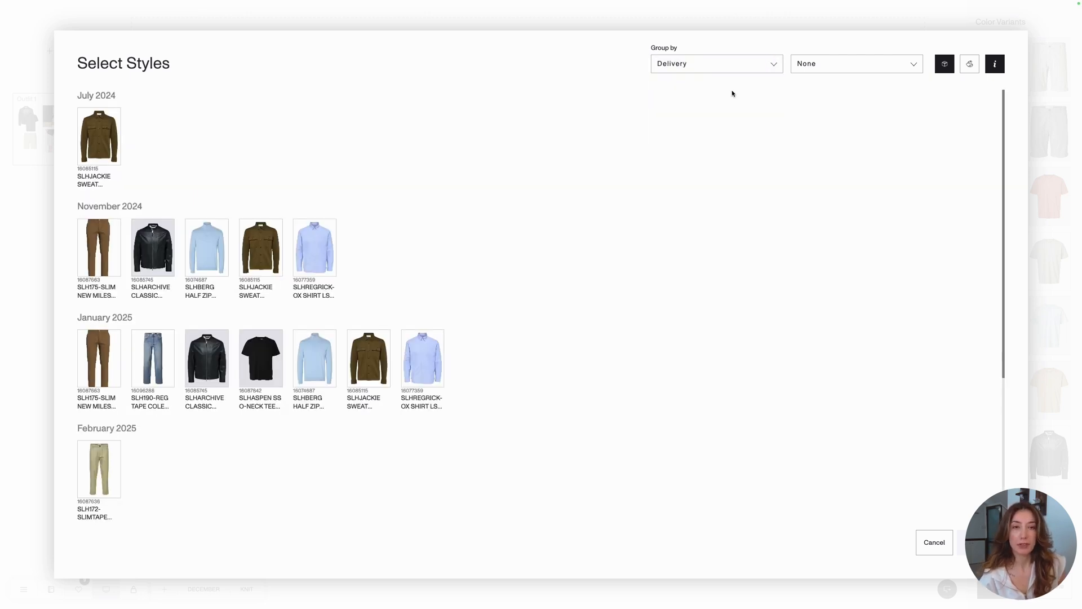
pyautogui.click(815, 64)
pyautogui.click(827, 100)
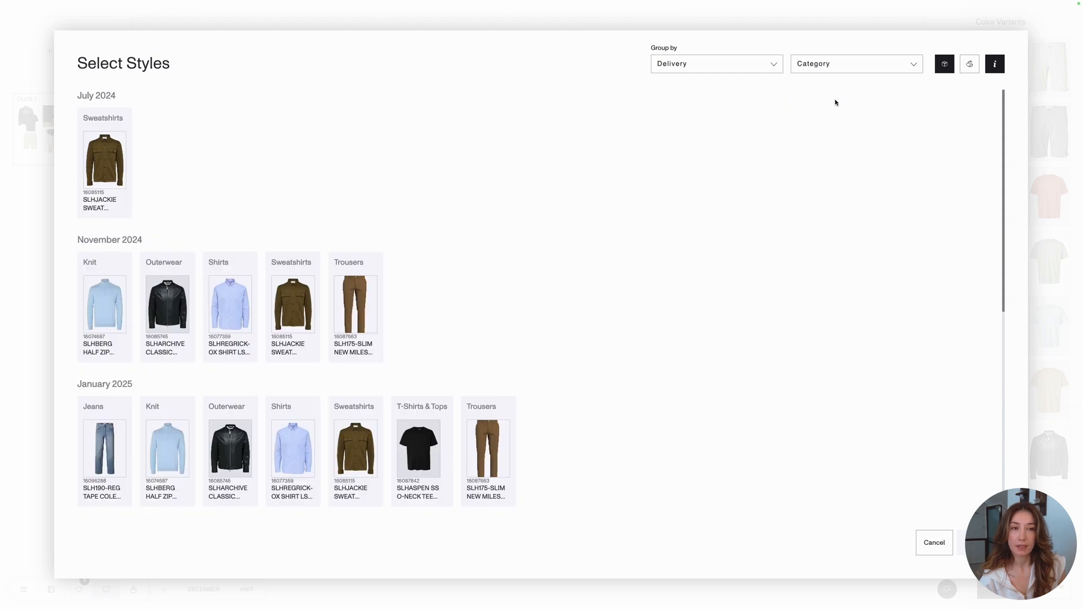
pyautogui.click(993, 64)
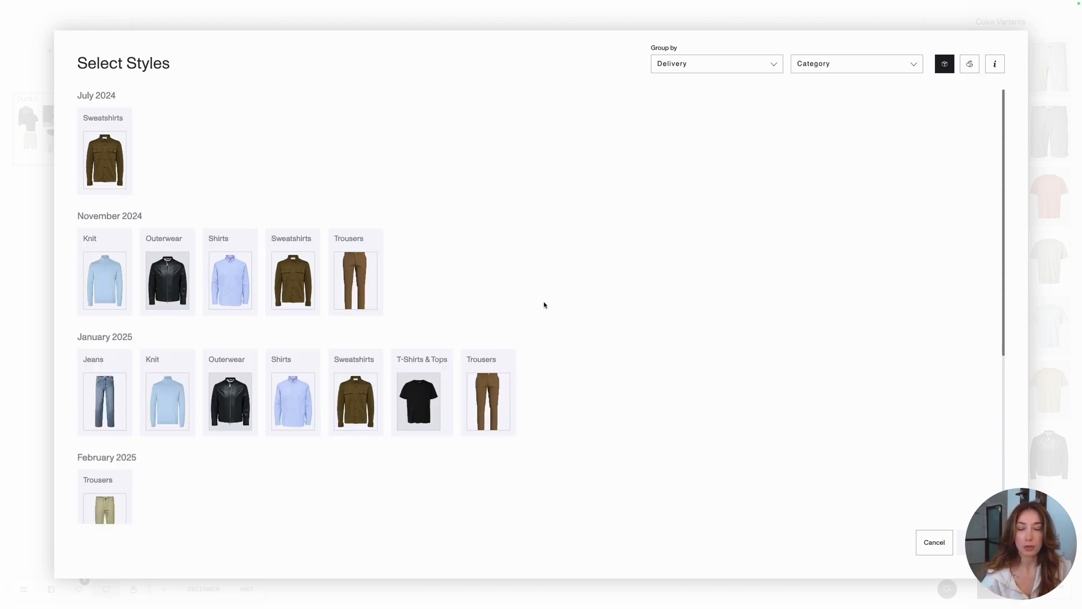
# - Add the January 2025 knit, shirt, sweatshirt, T-shirt and trousers styles to the new canvas
pyautogui.scroll(-1, 541, 307)
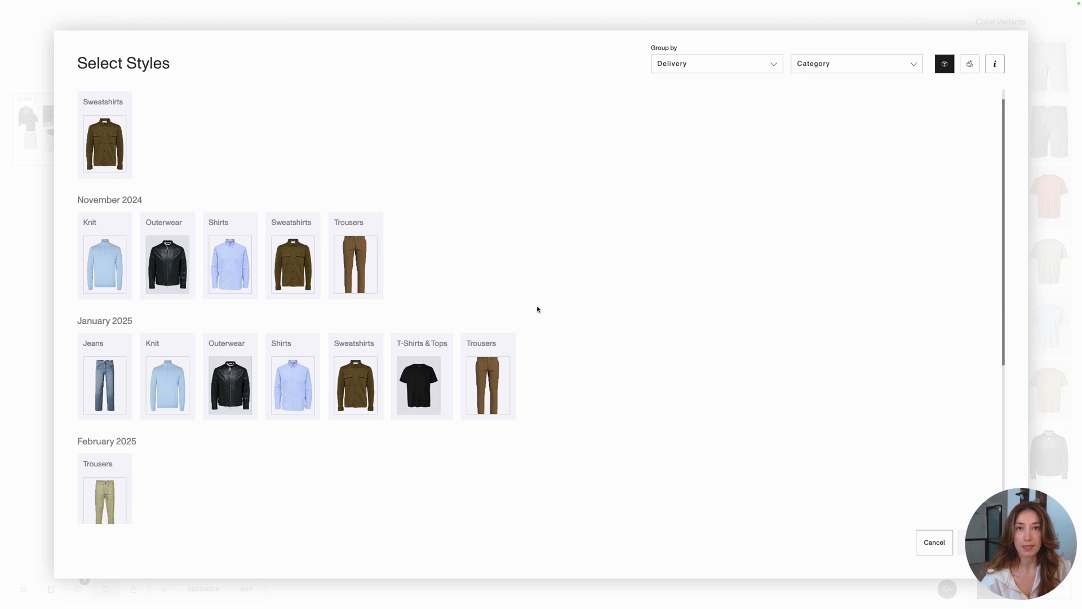
pyautogui.scroll(-2, 538, 309)
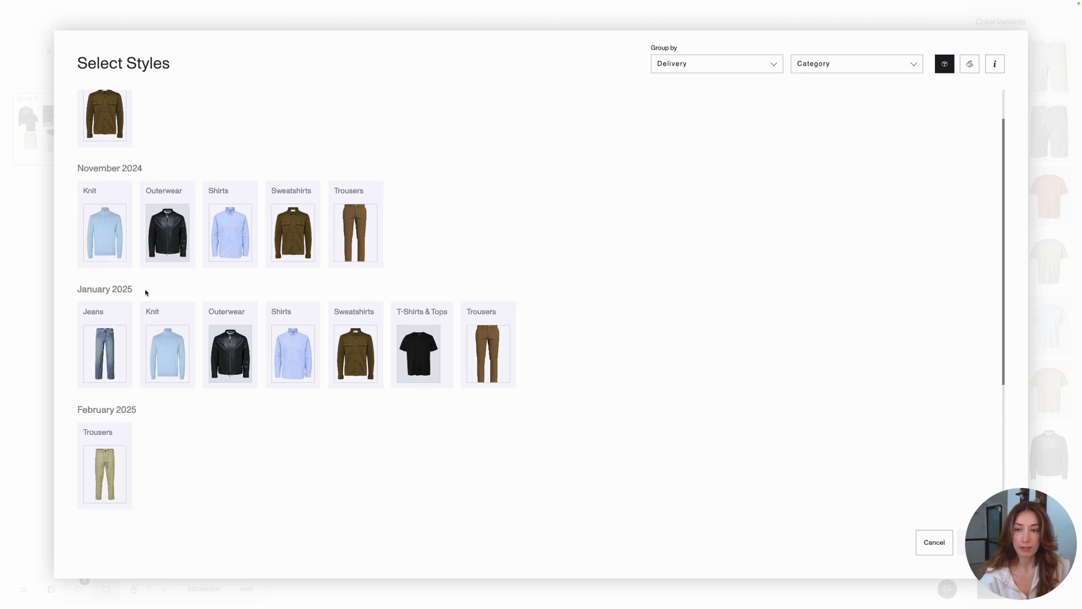
pyautogui.click(174, 345)
pyautogui.click(293, 351)
pyautogui.click(349, 353)
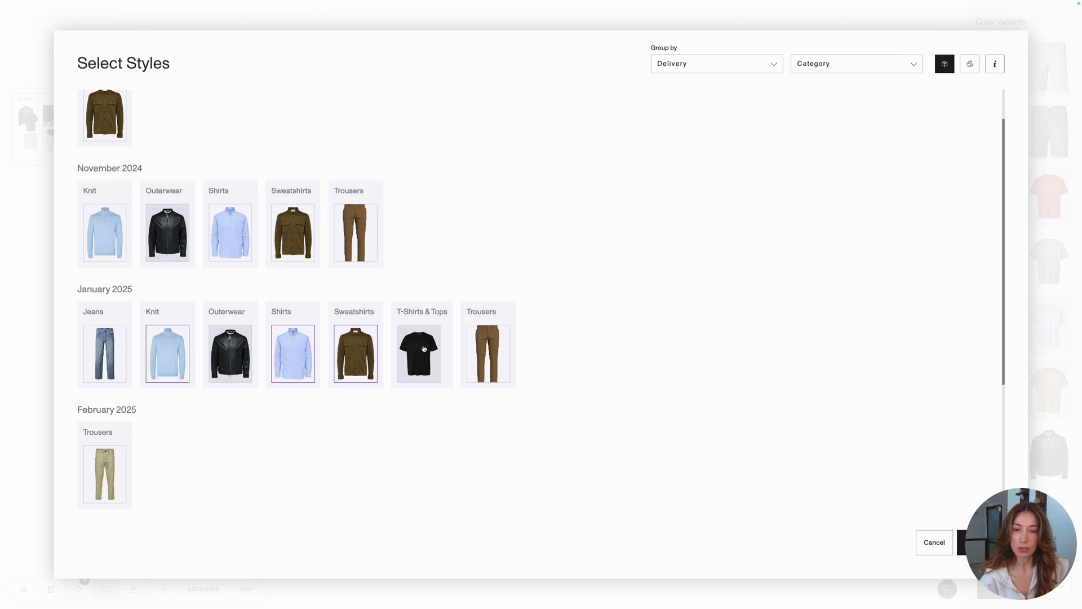
pyautogui.click(424, 349)
pyautogui.click(488, 349)
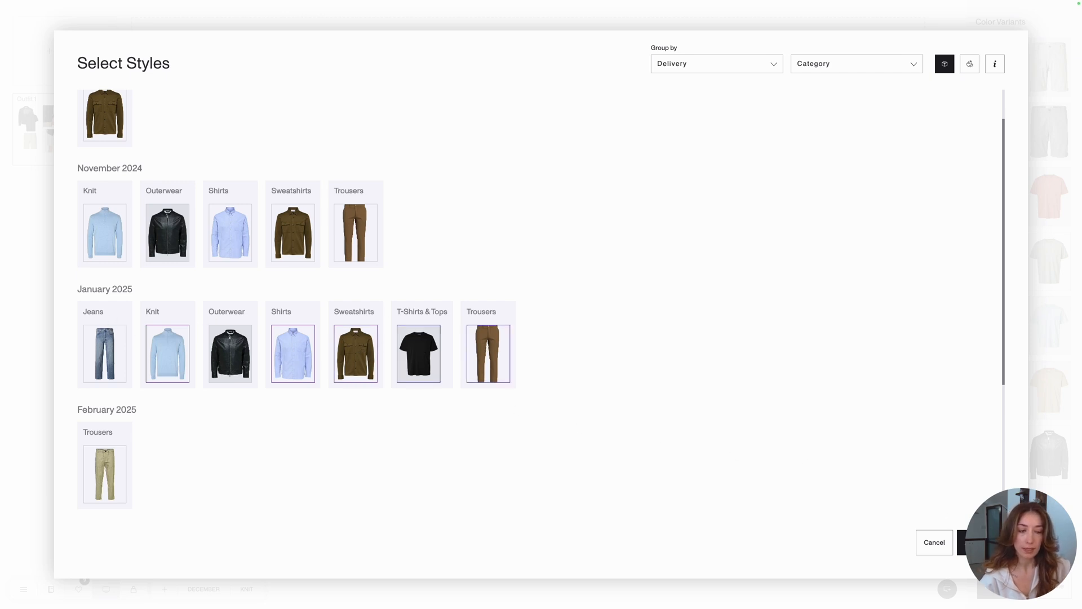
pyautogui.click(963, 542)
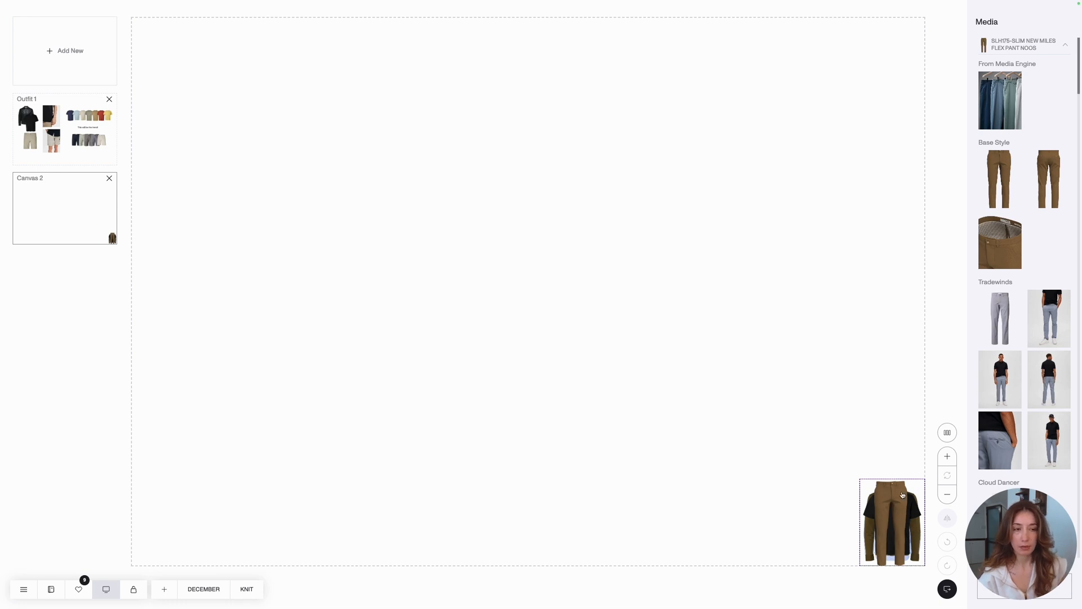
# - Arrange the five added garments in an evenly spaced vertical column on the new canvas
pyautogui.click(947, 432)
pyautogui.click(947, 433)
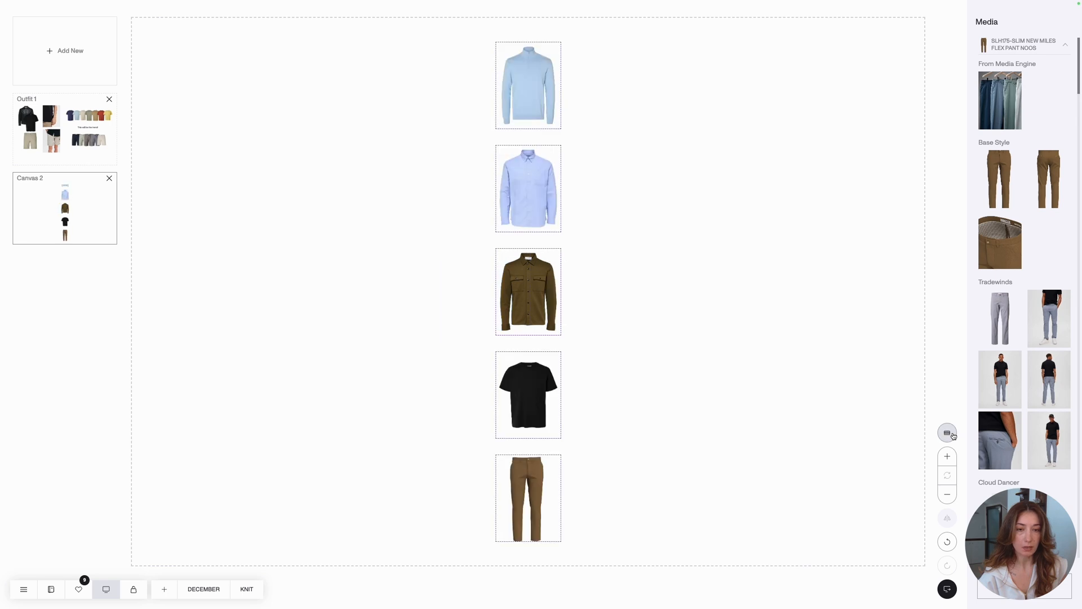
# - Move the garment column to the left edge of the canvas and place the blue knit's close-up model photo beside the knit
pyautogui.moveTo(525, 278); pyautogui.dragTo(171, 262)
pyautogui.click(294, 255)
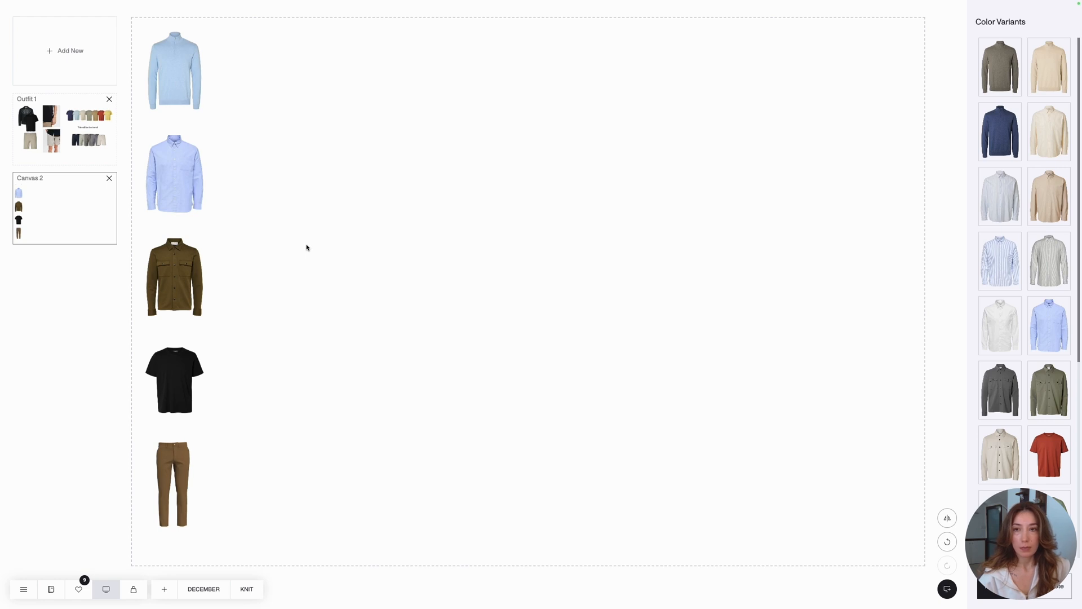
pyautogui.click(184, 82)
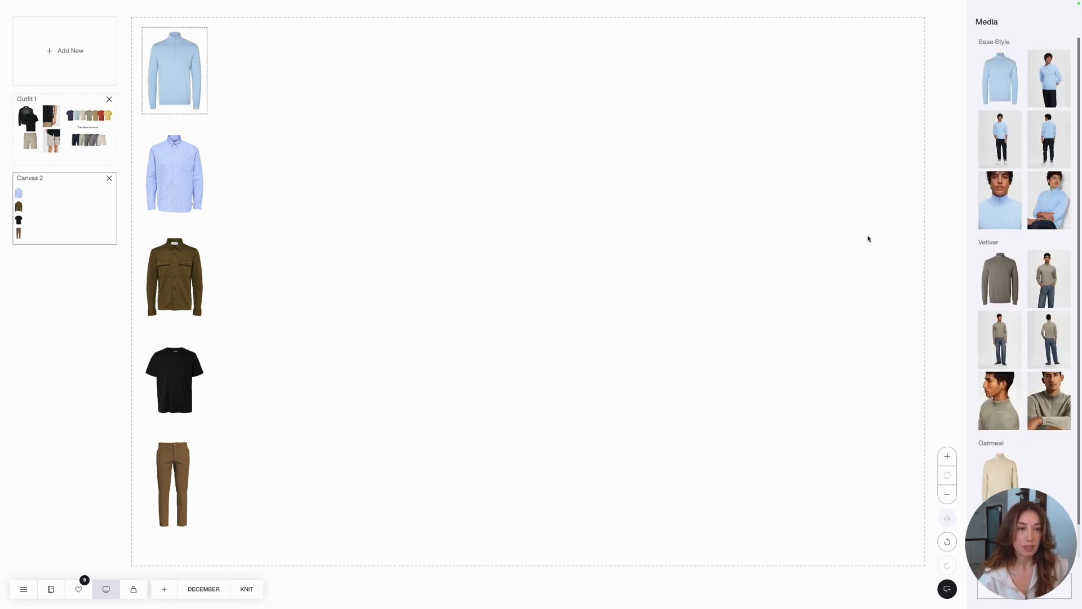
pyautogui.click(988, 207)
pyautogui.click(846, 258)
pyautogui.moveTo(877, 490); pyautogui.dragTo(242, 64)
# - Add a model photo of the blue shirt and a close-up photo of the olive overshirt, placed diagonally below the knit photo
pyautogui.click(175, 172)
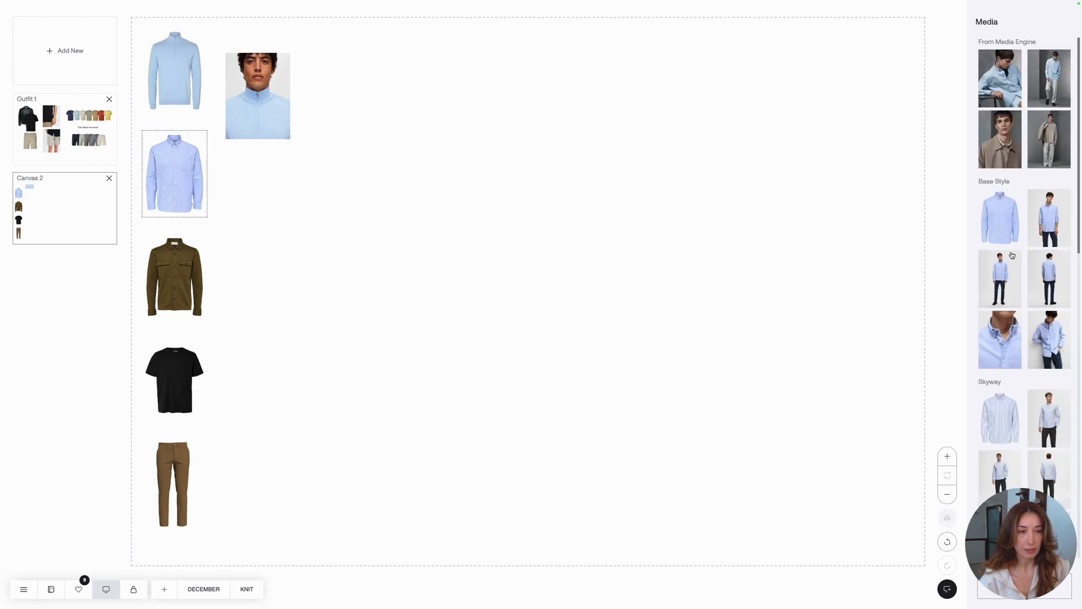
pyautogui.click(1054, 330)
pyautogui.moveTo(879, 488); pyautogui.dragTo(276, 150)
pyautogui.click(209, 264)
pyautogui.click(1038, 342)
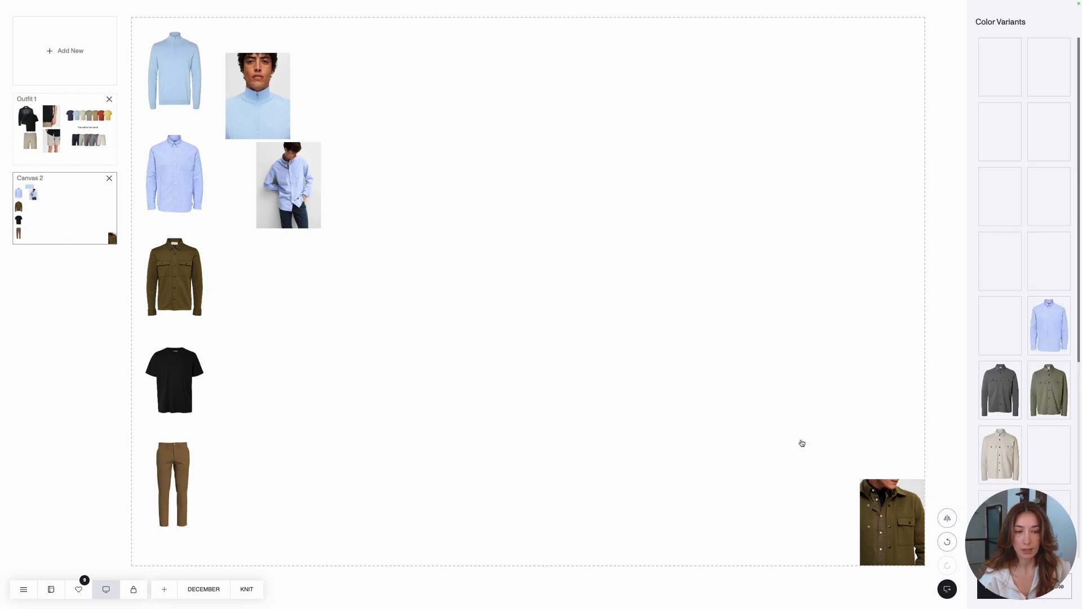
pyautogui.moveTo(879, 491); pyautogui.dragTo(353, 217)
# - Add the black T-shirt's sleeve close-up and the brown trousers' waistband close-up, continuing the diagonal of photos
pyautogui.click(191, 362)
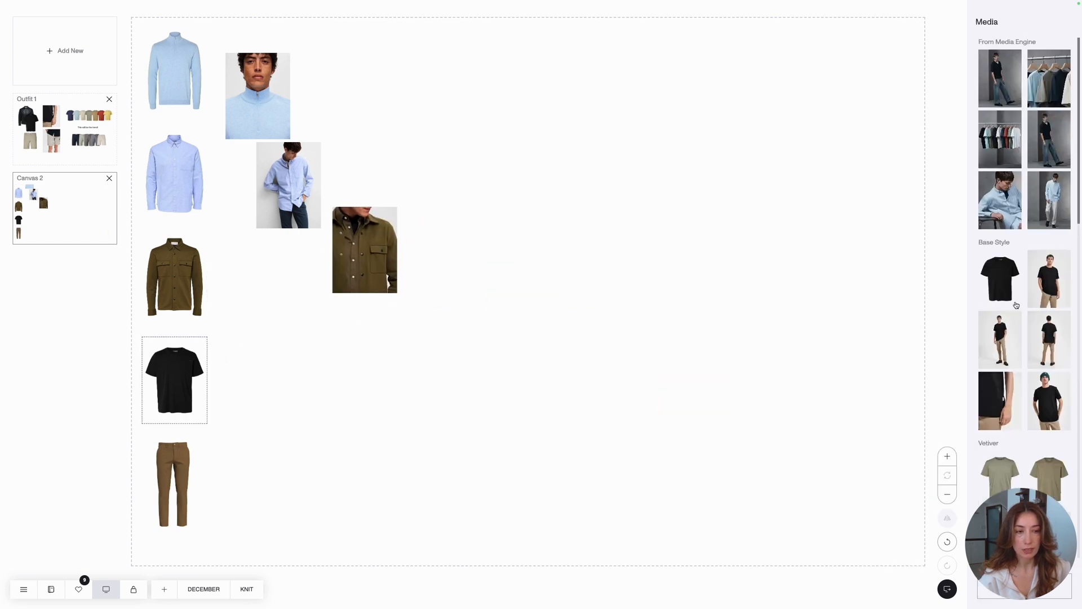
pyautogui.click(999, 401)
pyautogui.moveTo(889, 510); pyautogui.dragTo(500, 365)
pyautogui.click(189, 485)
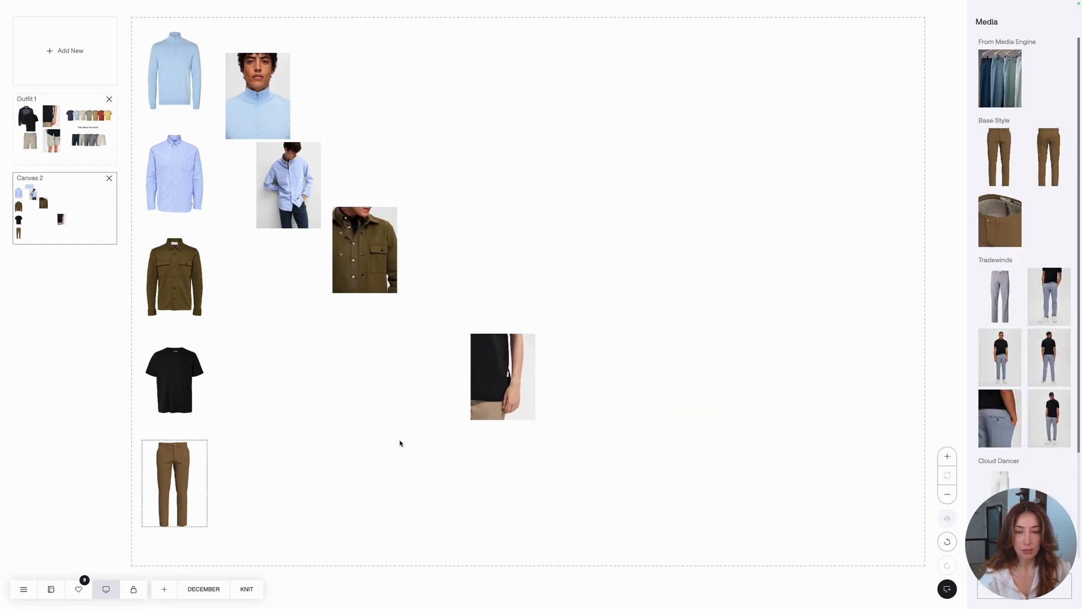
pyautogui.click(988, 238)
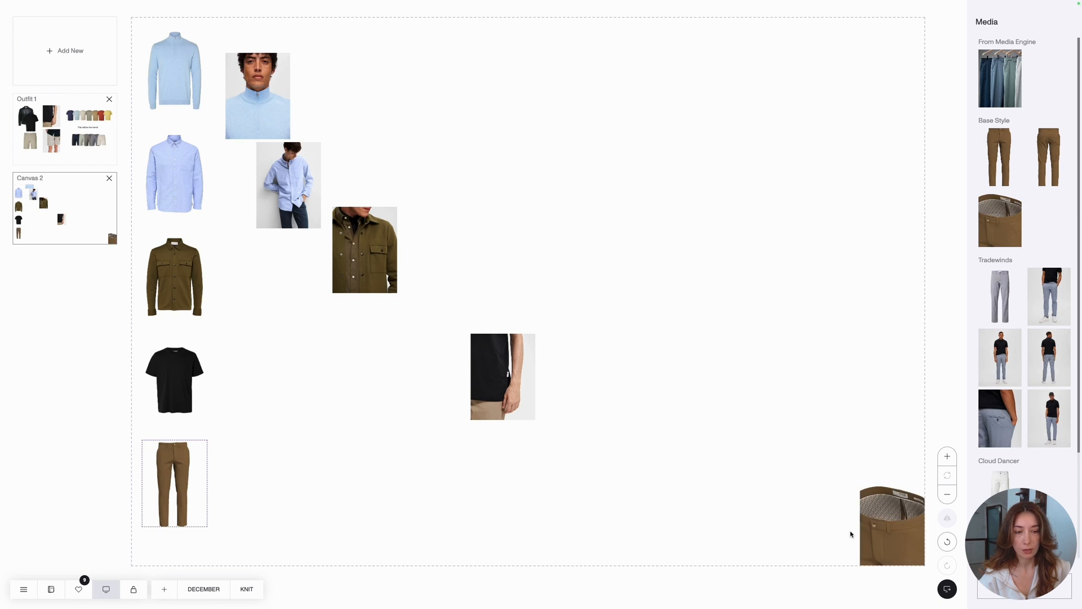
pyautogui.moveTo(851, 532); pyautogui.dragTo(726, 458)
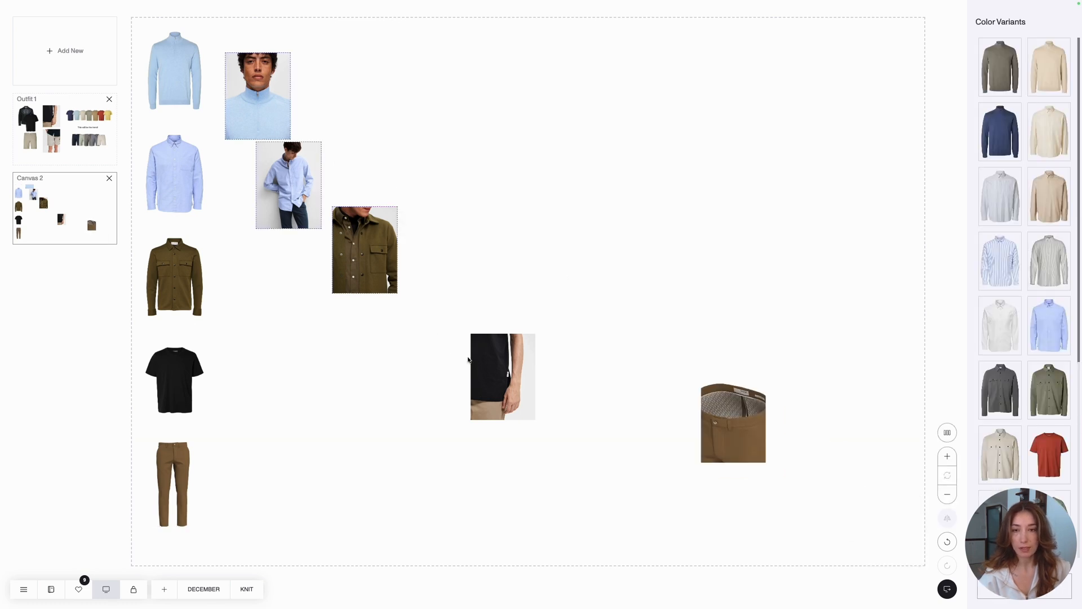
# - Arrange the five photos in an evenly spaced vertical column and place it directly beside the matching garments
pyautogui.click(673, 397)
pyautogui.click(254, 98)
pyautogui.keyDown('shift'); pyautogui.click(289, 185); pyautogui.keyUp('shift')
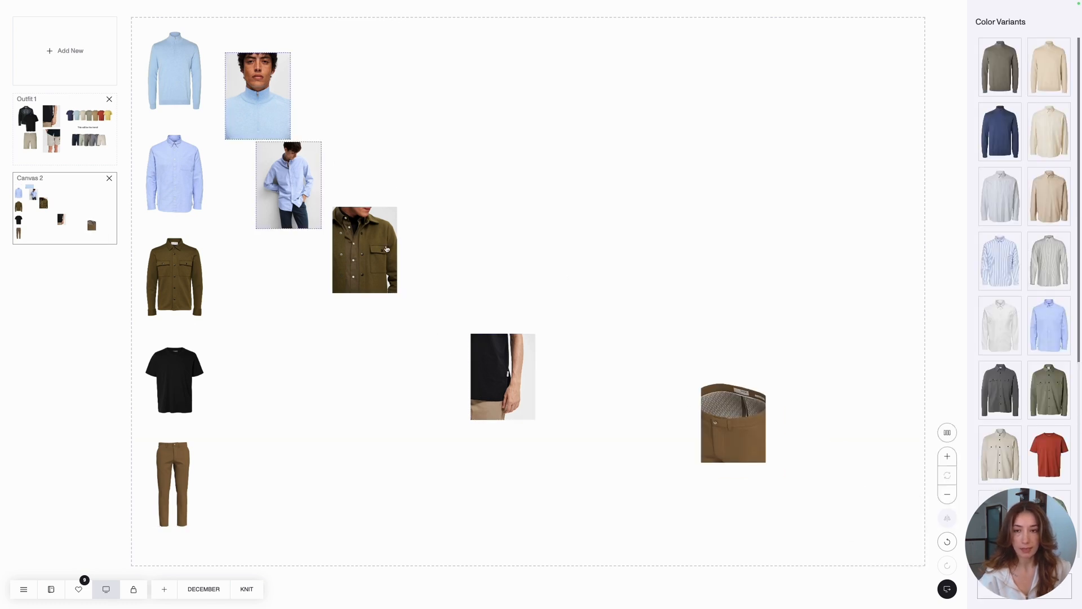
pyautogui.keyDown('shift'); pyautogui.click(364, 249); pyautogui.keyUp('shift')
pyautogui.keyDown('shift'); pyautogui.click(503, 376); pyautogui.keyUp('shift')
pyautogui.keyDown('shift'); pyautogui.click(731, 422); pyautogui.keyUp('shift')
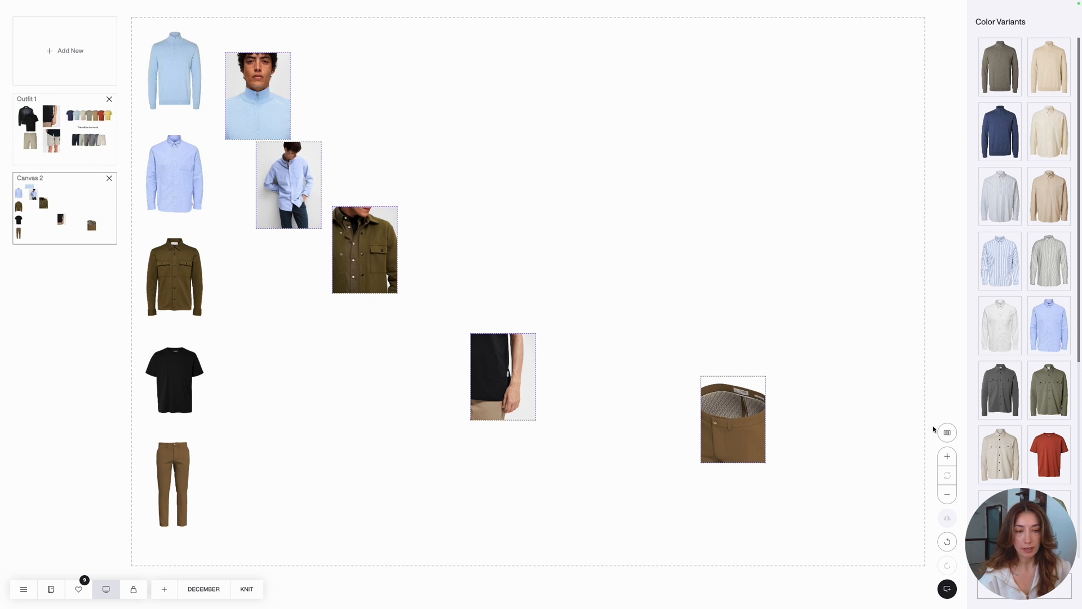
pyautogui.click(946, 432)
pyautogui.click(947, 432)
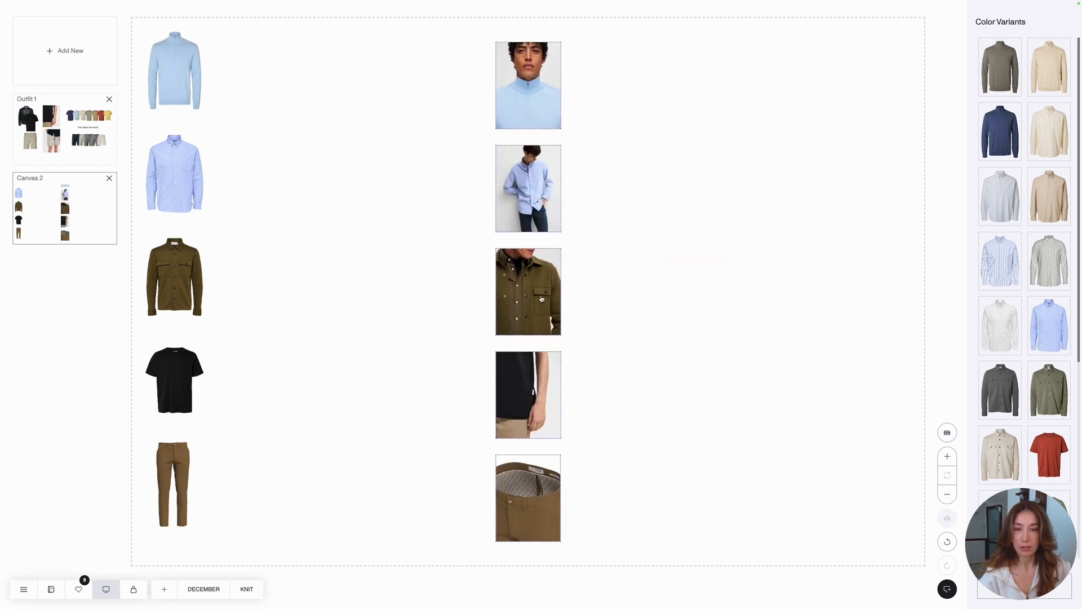
pyautogui.moveTo(541, 299); pyautogui.dragTo(239, 282)
pyautogui.click(400, 85)
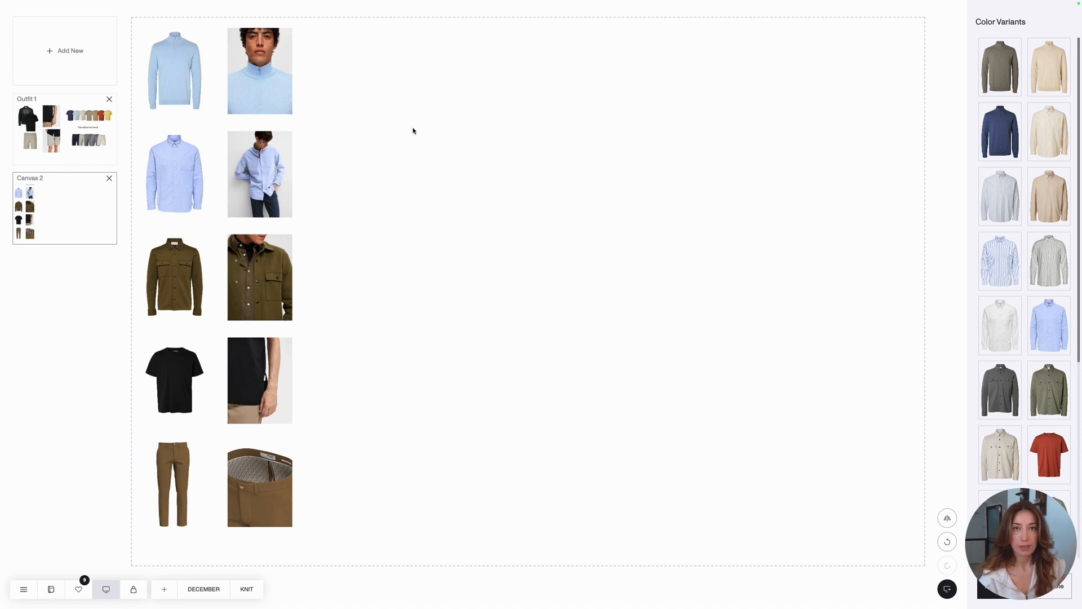
# - Add the white, beige and cream color variants of the shirt to the canvas and spread them apart
pyautogui.click(1019, 346)
pyautogui.click(1043, 213)
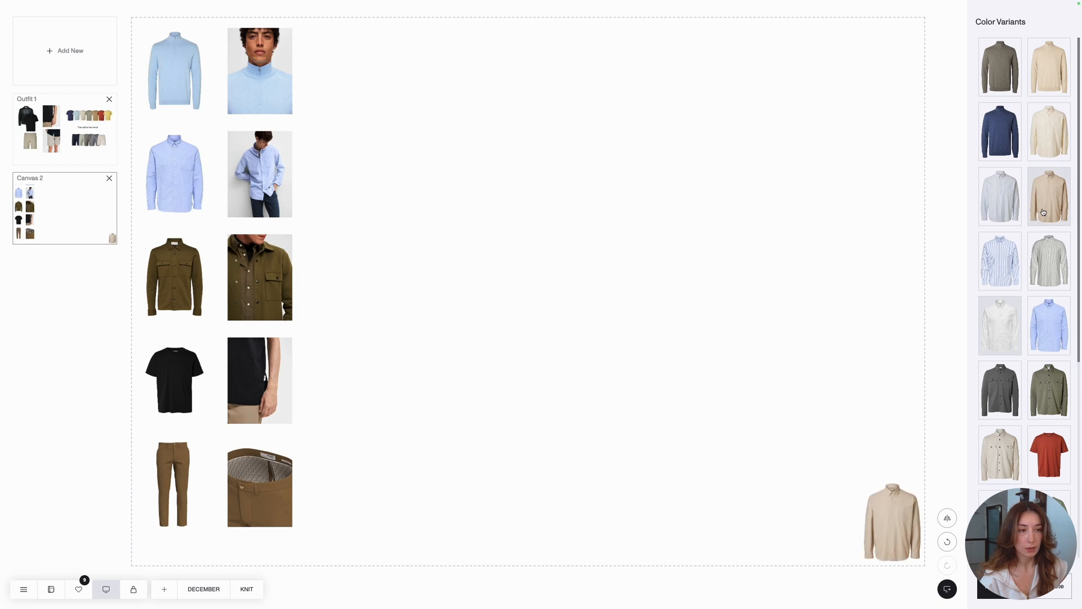
pyautogui.click(1043, 154)
pyautogui.moveTo(899, 499); pyautogui.dragTo(789, 457)
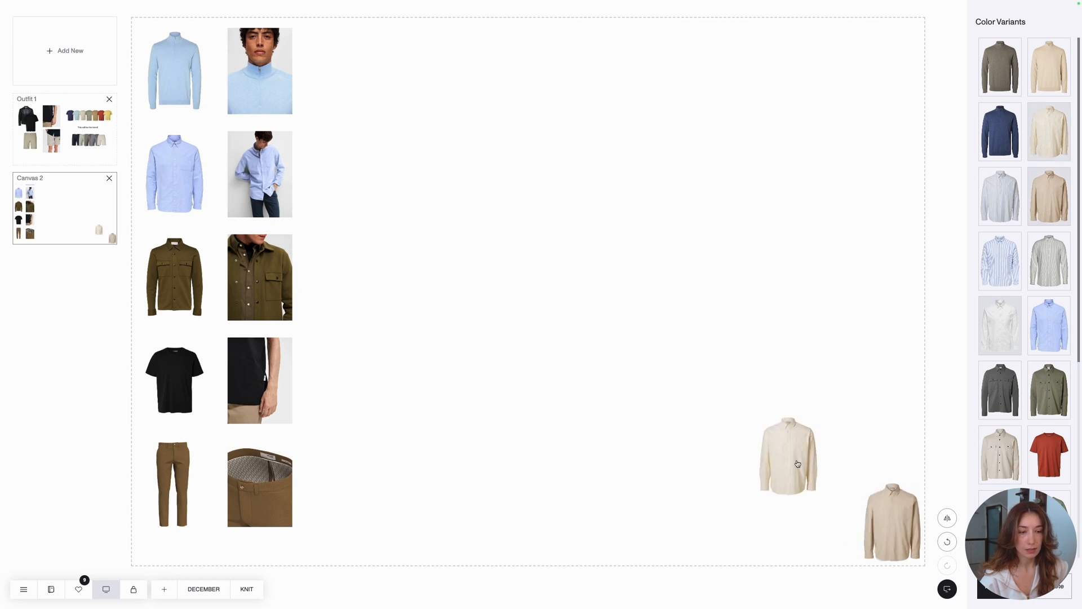
pyautogui.moveTo(894, 519); pyautogui.dragTo(877, 441)
# - Arrange the three shirt variants in an evenly spaced horizontal row beside the blue shirt's model photo
pyautogui.click(889, 514)
pyautogui.click(869, 466)
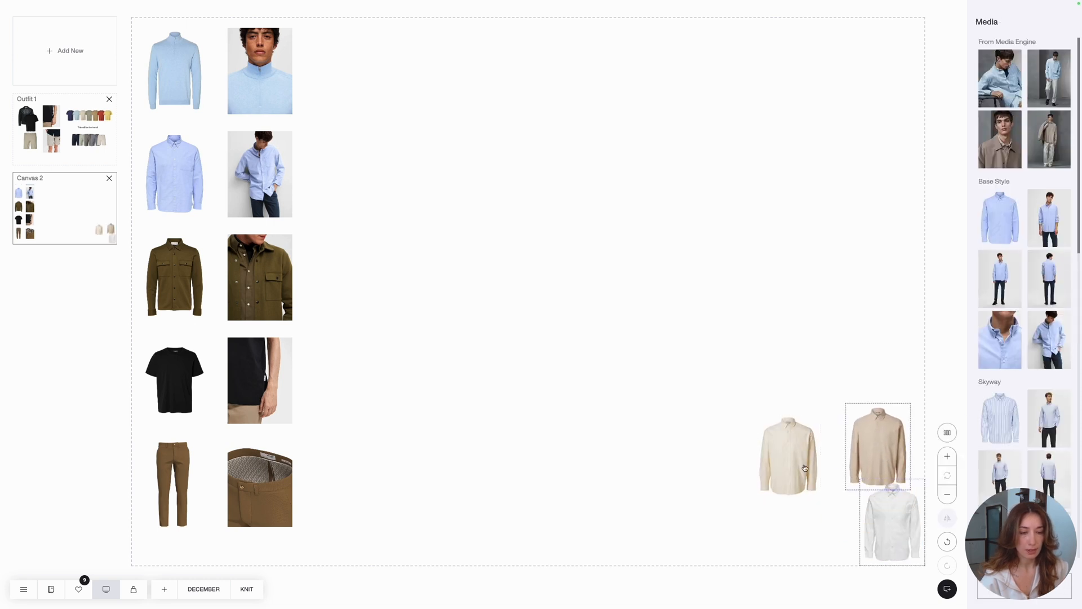
pyautogui.click(805, 467)
pyautogui.click(943, 437)
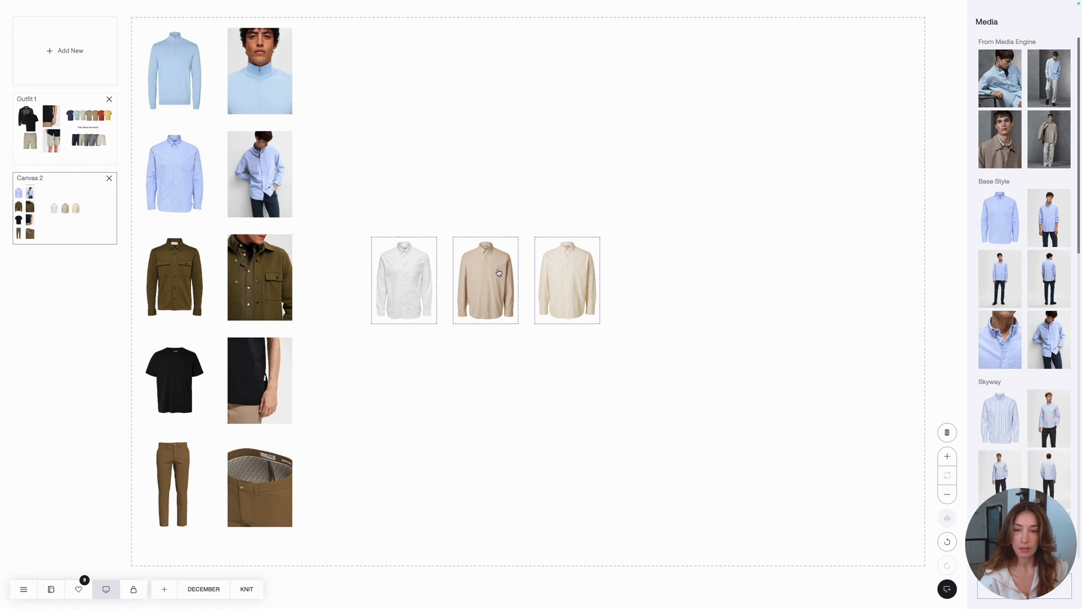
pyautogui.moveTo(448, 164); pyautogui.dragTo(444, 167)
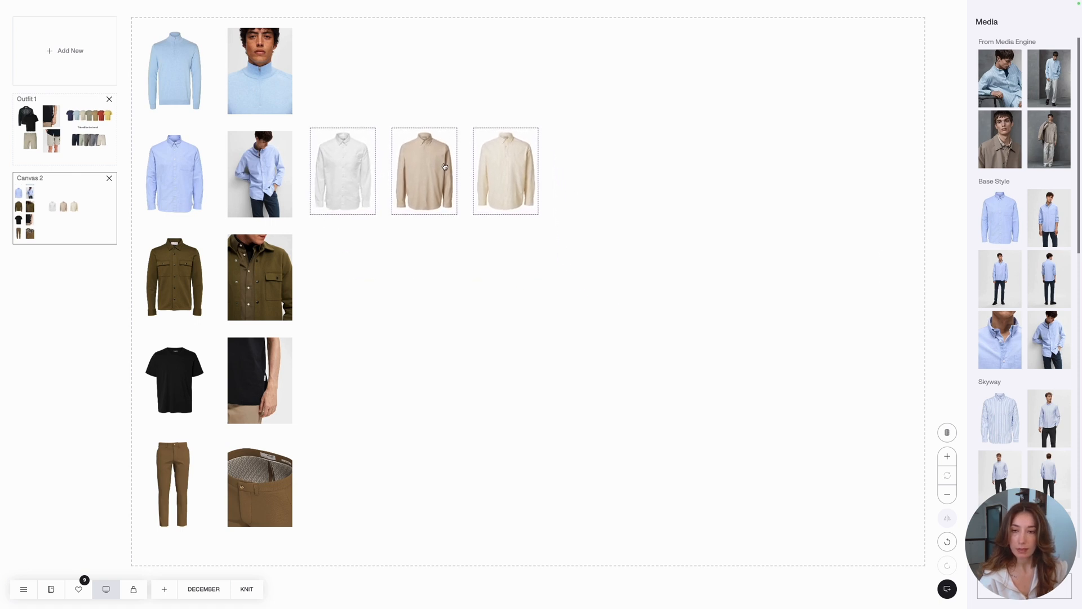
pyautogui.click(345, 93)
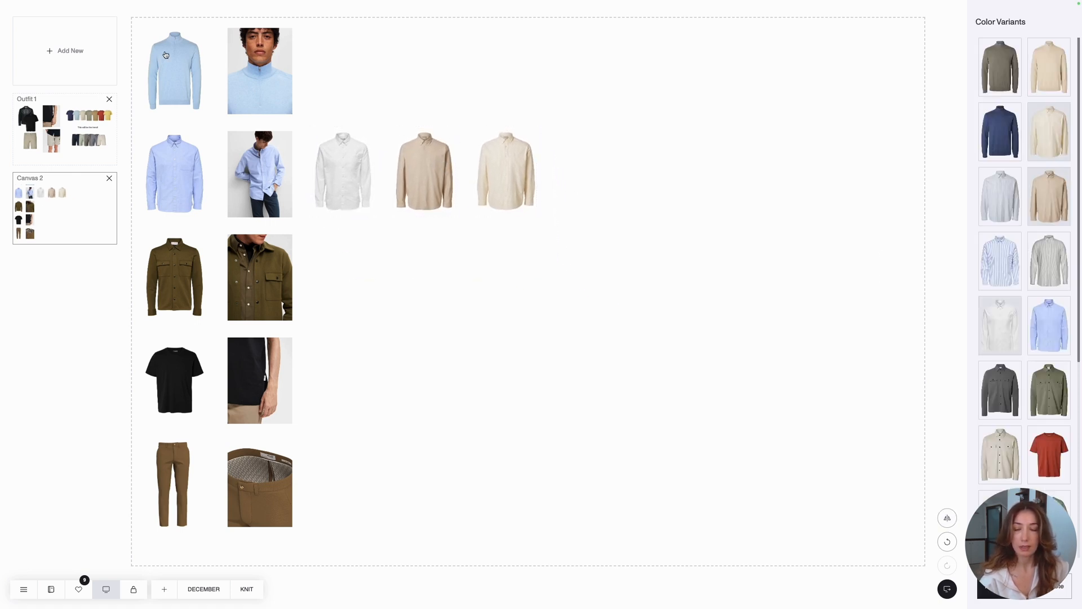
# - Add the dark grey and green overshirt variants and line them up in a row beside the olive overshirt's photo
pyautogui.click(1018, 407)
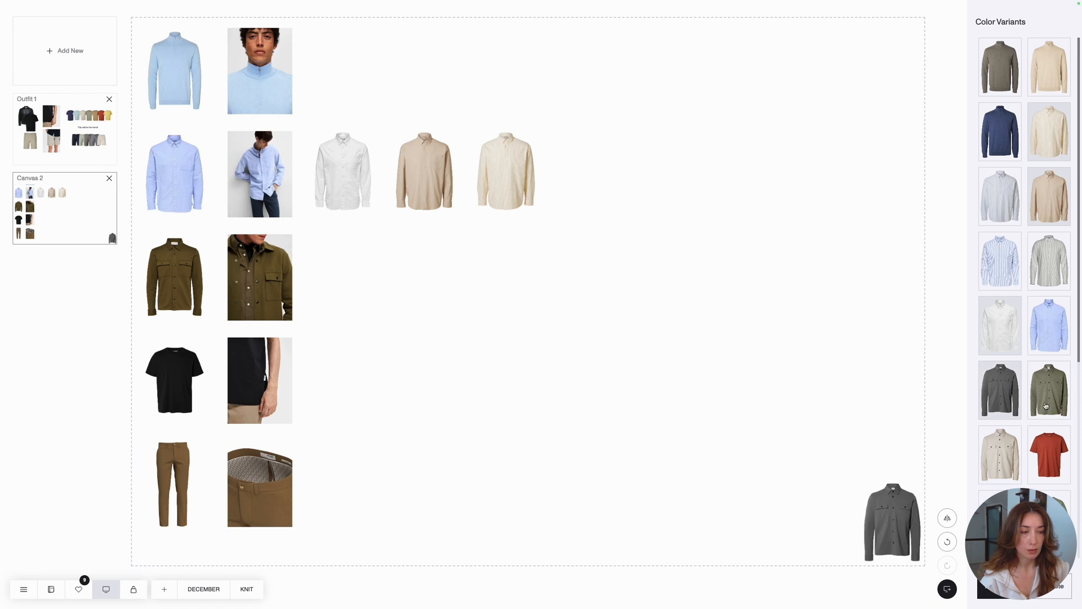
pyautogui.click(1047, 407)
pyautogui.click(894, 519)
pyautogui.keyDown('shift'); pyautogui.click(815, 520); pyautogui.keyUp('shift')
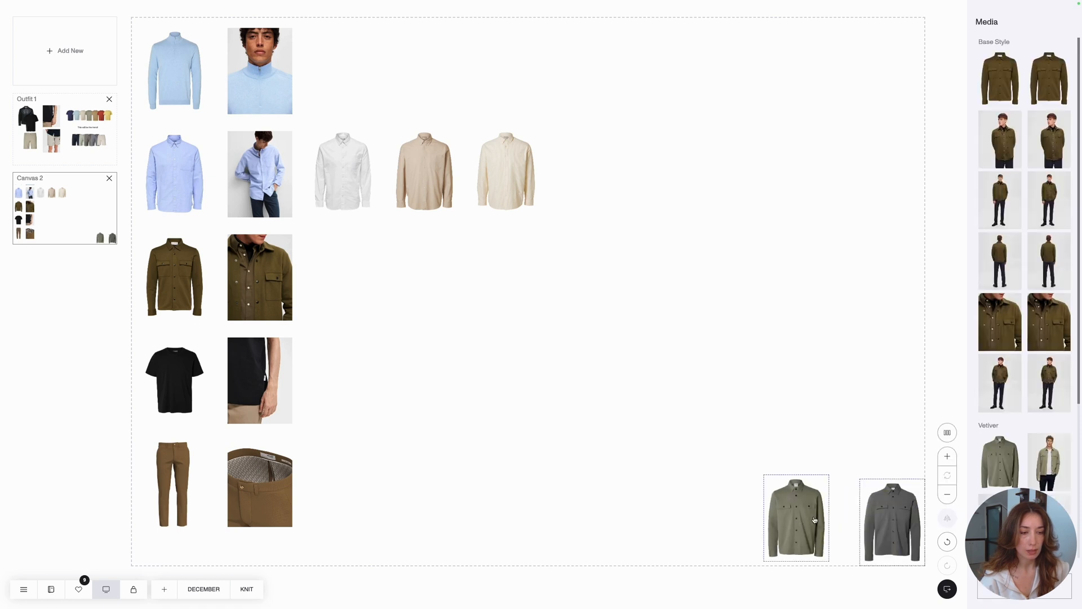
pyautogui.click(947, 432)
pyautogui.moveTo(488, 297); pyautogui.dragTo(345, 280)
pyautogui.click(300, 395)
# - Add the beige, tan, light blue and green T-shirt variants to the canvas and spread them apart
pyautogui.scroll(-5, 1010, 444)
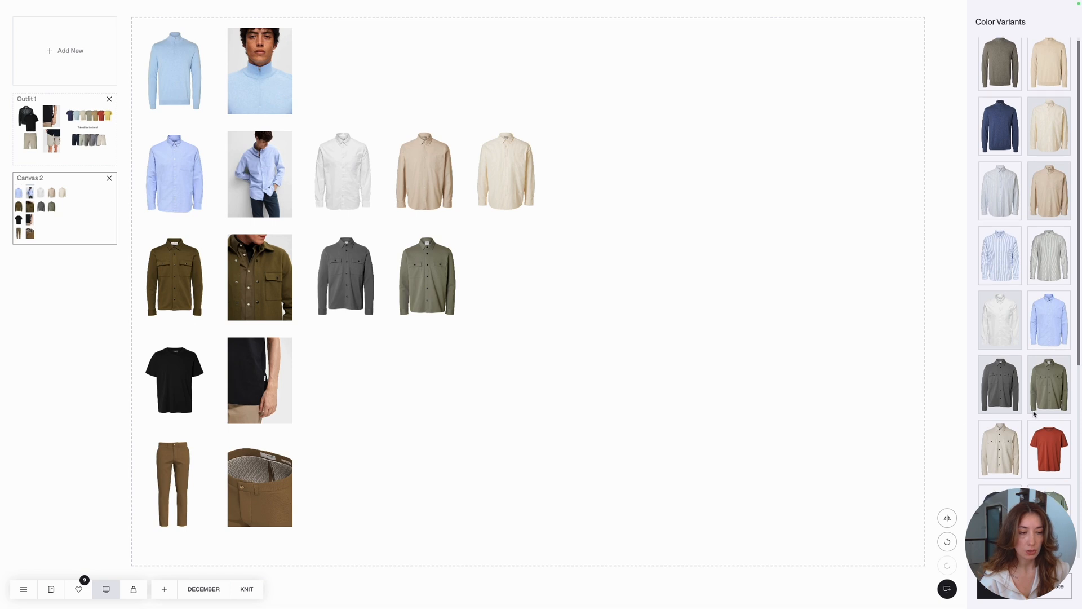
pyautogui.click(1010, 444)
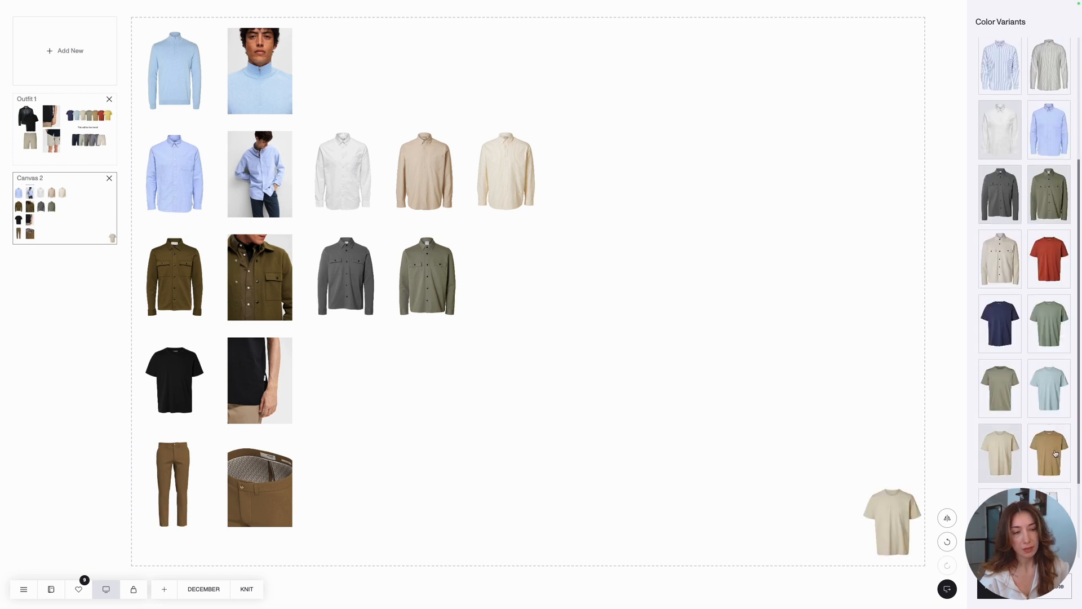
pyautogui.click(1055, 453)
pyautogui.click(1042, 392)
pyautogui.click(1050, 341)
pyautogui.moveTo(896, 511); pyautogui.dragTo(790, 445)
pyautogui.moveTo(896, 511); pyautogui.dragTo(882, 423)
# - Arrange the four T-shirt variants in an evenly spaced horizontal row beside the black T-shirt's photo
pyautogui.click(883, 424)
pyautogui.keyDown('shift'); pyautogui.click(769, 486); pyautogui.keyUp('shift')
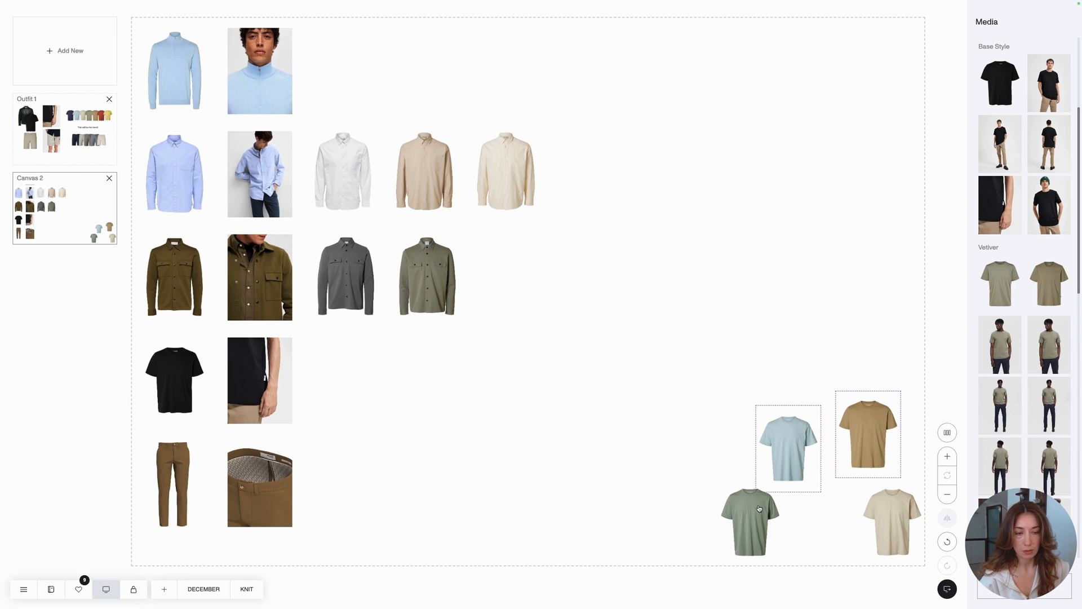
pyautogui.keyDown('shift'); pyautogui.click(759, 507); pyautogui.keyUp('shift')
pyautogui.keyDown('shift'); pyautogui.click(913, 506); pyautogui.keyUp('shift')
pyautogui.click(947, 432)
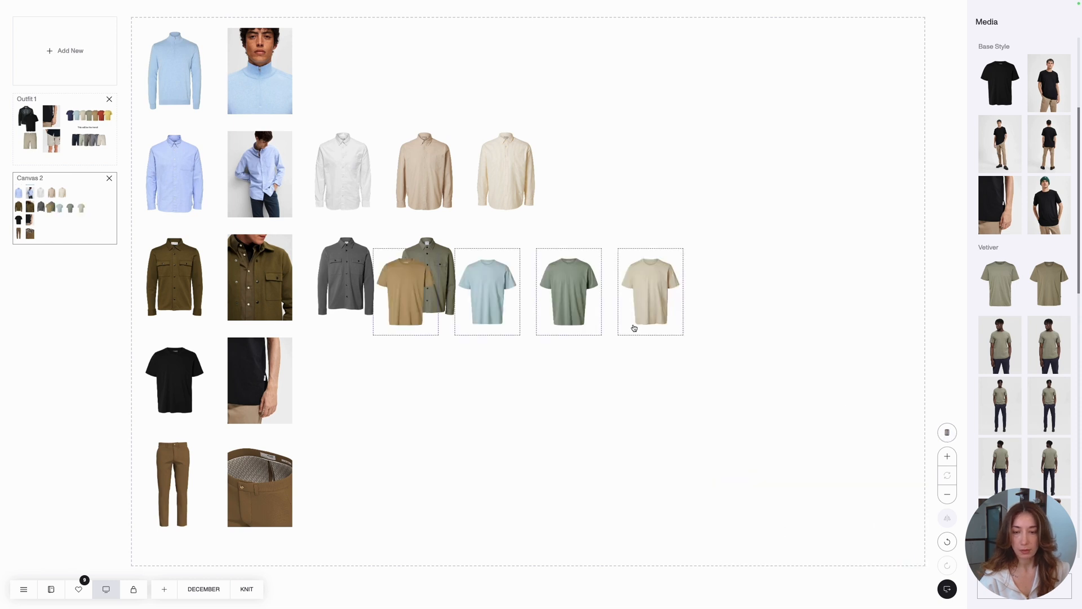
pyautogui.moveTo(633, 327); pyautogui.dragTo(570, 417)
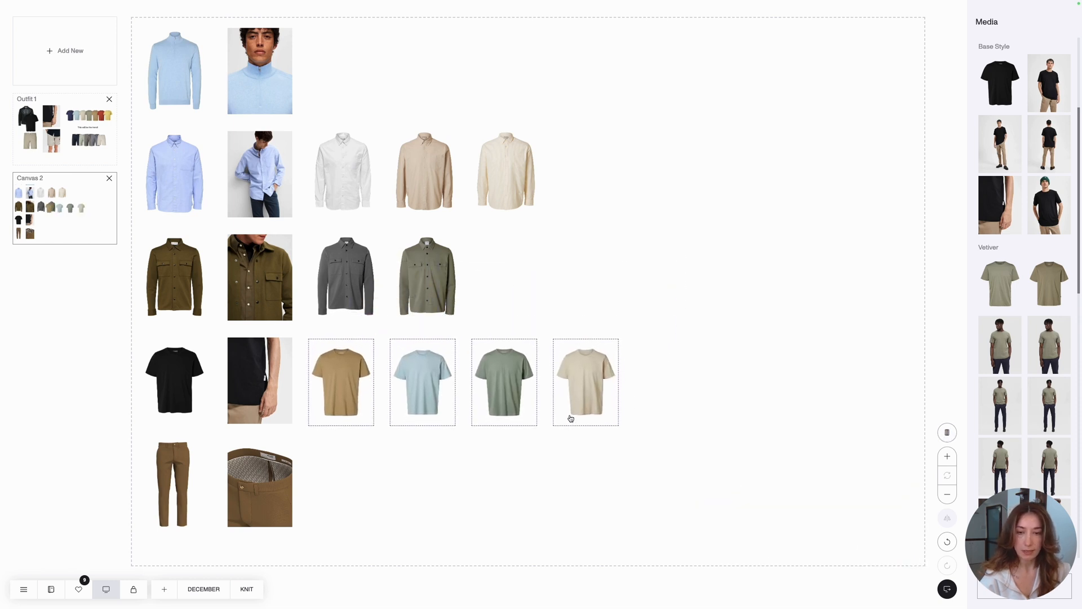
pyautogui.click(774, 412)
# - Add the green and white trousers variants and line them up in a row beside the brown trousers' photo
pyautogui.scroll(-2, 1031, 462)
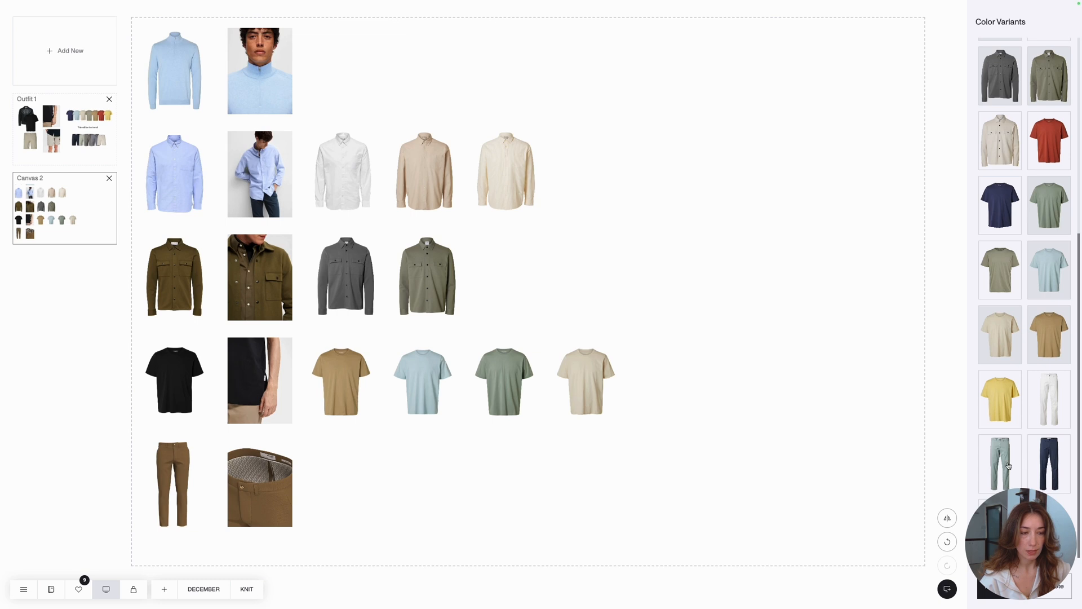
pyautogui.moveTo(1009, 465); pyautogui.dragTo(892, 519)
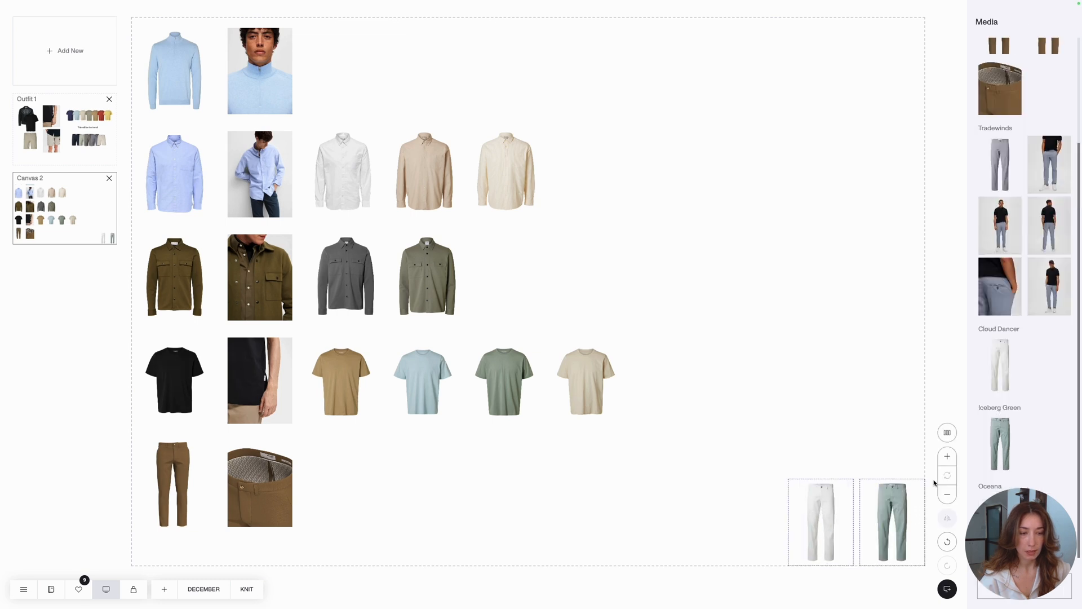
pyautogui.click(889, 471)
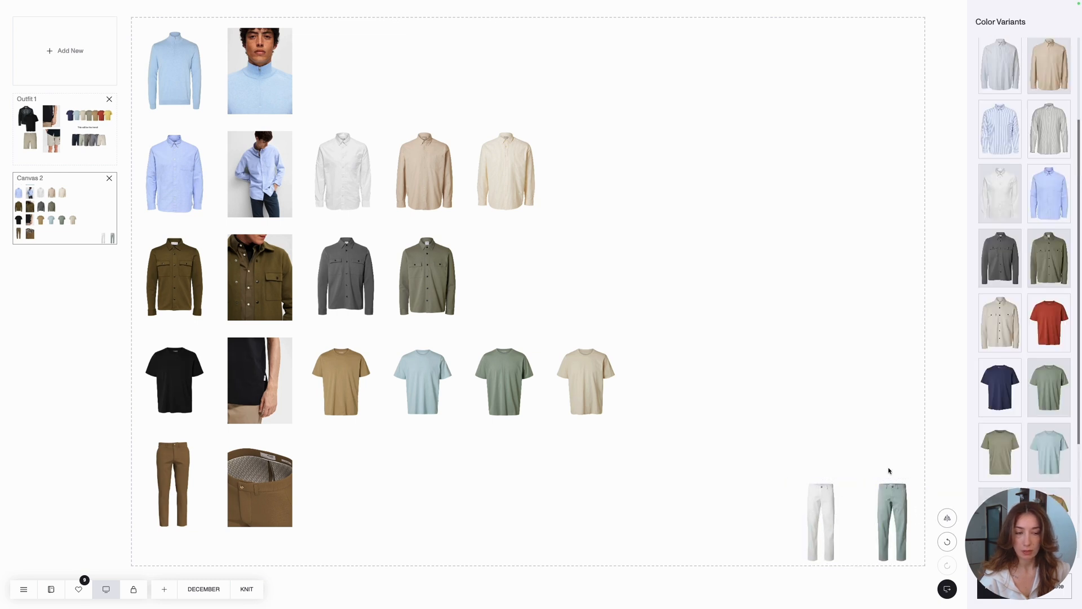
pyautogui.click(897, 508)
pyautogui.keyDown('shift'); pyautogui.click(829, 510); pyautogui.keyUp('shift')
pyautogui.click(947, 432)
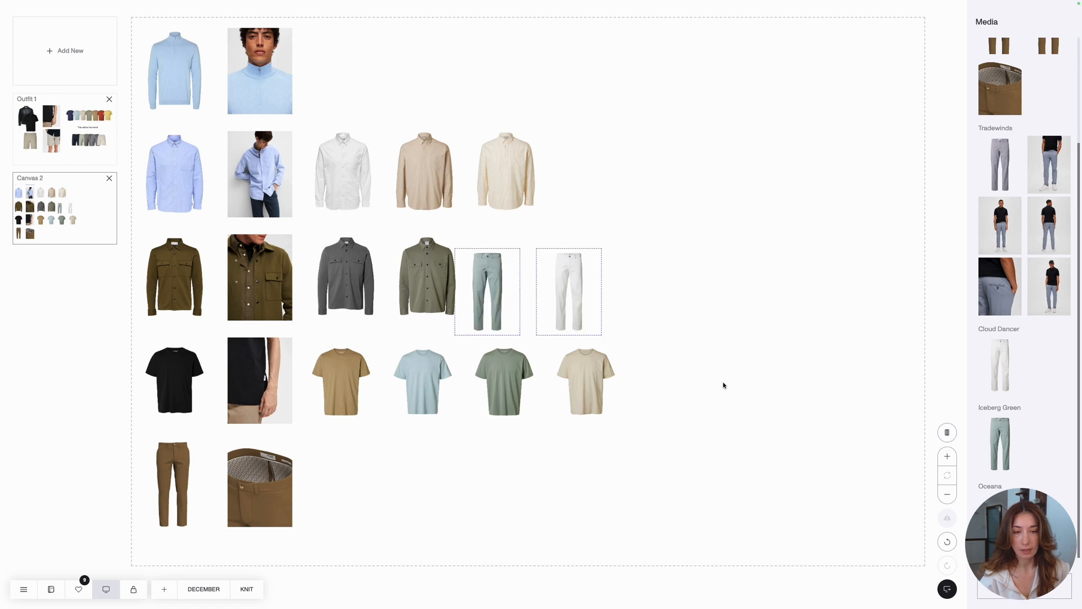
pyautogui.moveTo(533, 292); pyautogui.dragTo(400, 481)
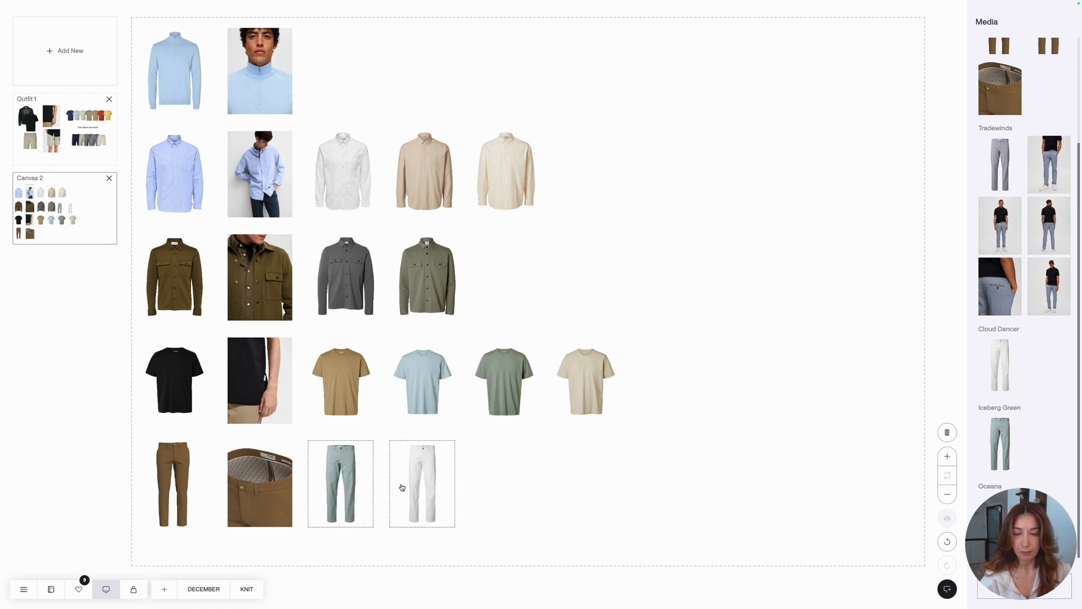
pyautogui.click(534, 301)
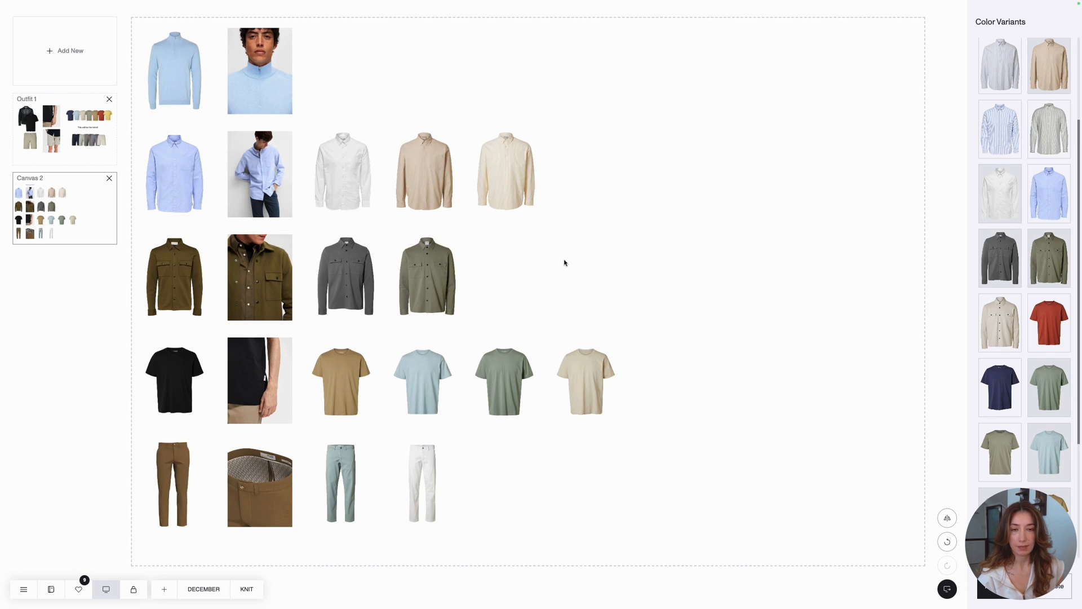
# - Combine the cream shirt, the white trousers and the olive overshirt into an outfit in the canvas's empty area beyond the rows
pyautogui.moveTo(505, 186); pyautogui.dragTo(745, 182)
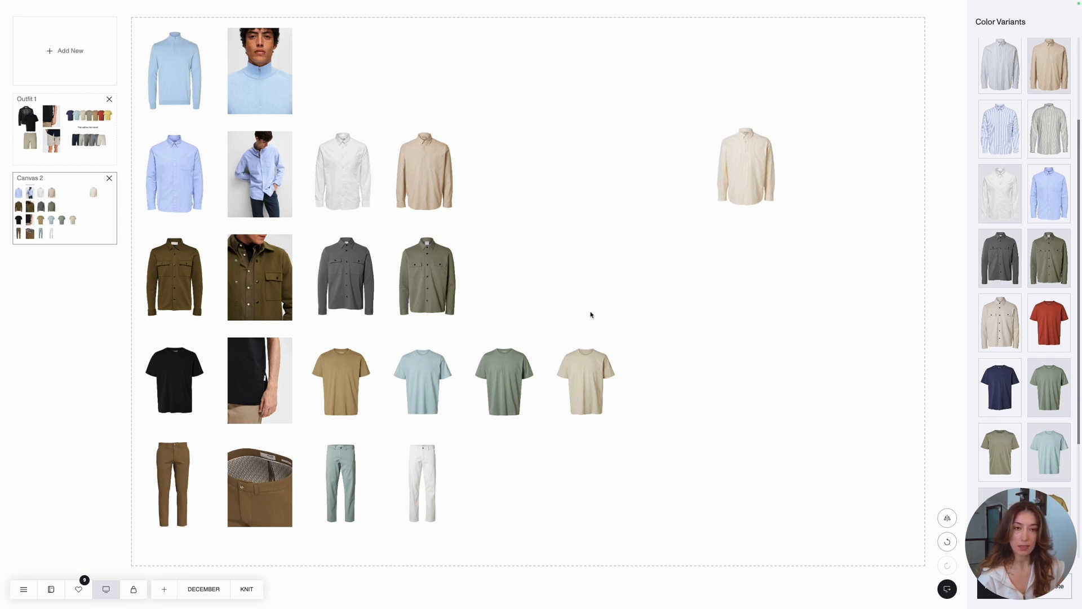
pyautogui.moveTo(430, 492); pyautogui.dragTo(751, 256)
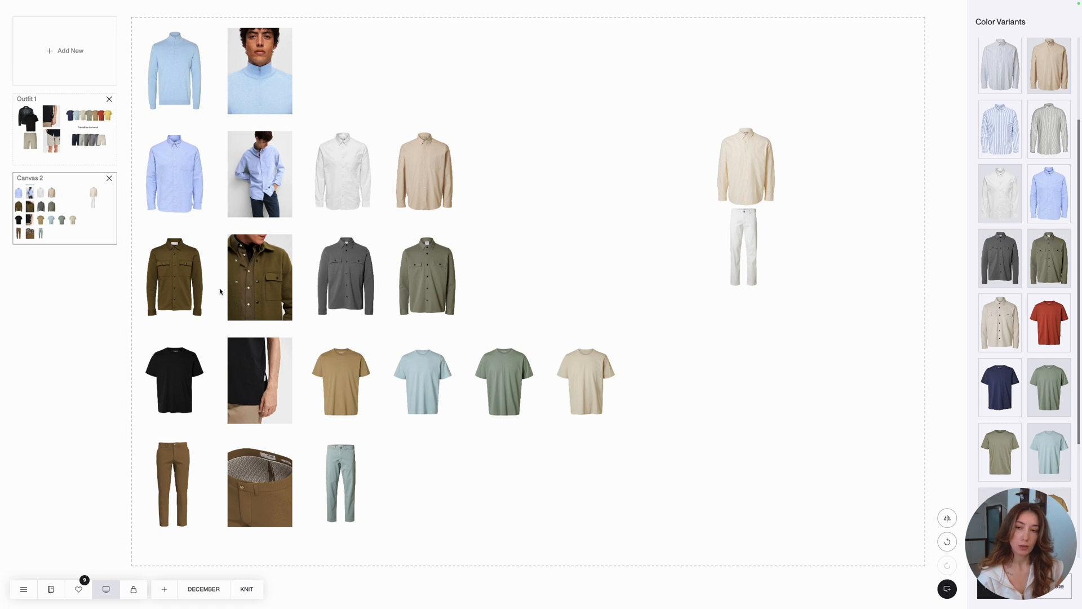
pyautogui.click(191, 293)
pyautogui.moveTo(190, 294); pyautogui.dragTo(696, 152)
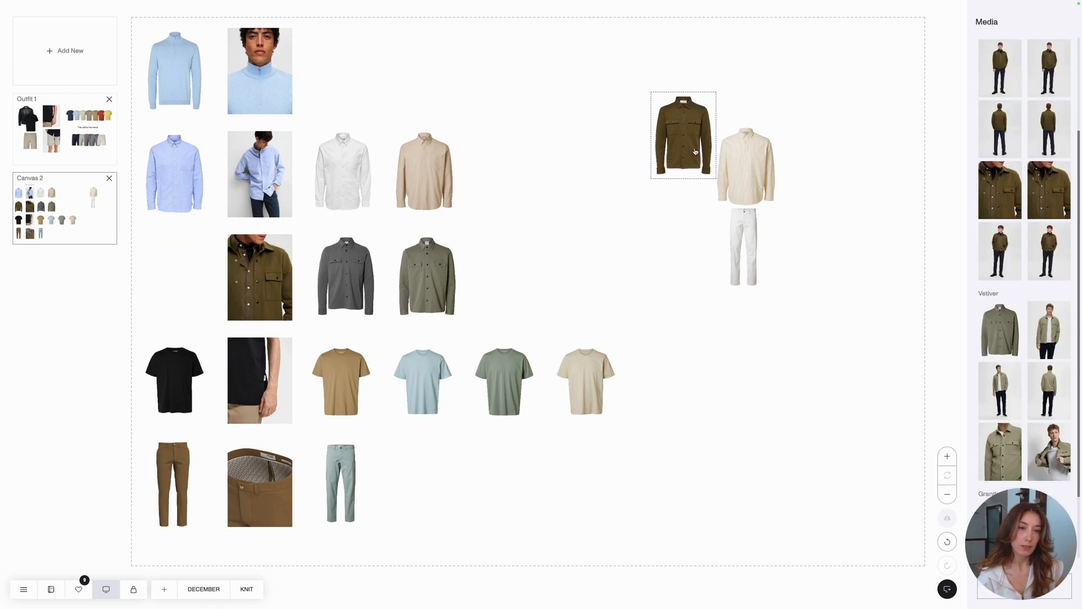
pyautogui.click(826, 202)
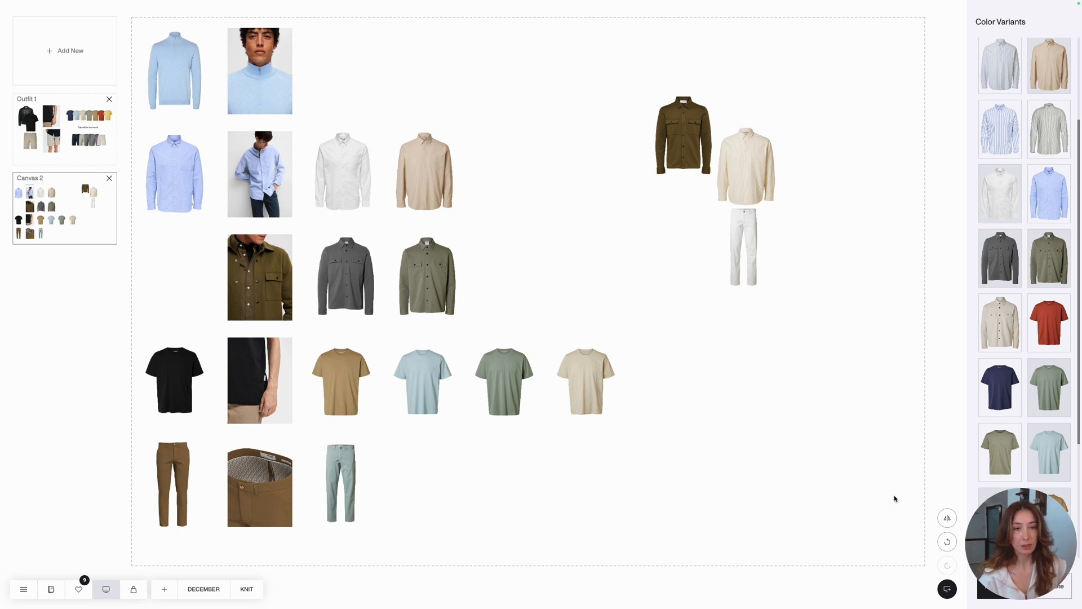
# - Undo the outfit moves of the olive overshirt, the cream shirt and the white trousers
pyautogui.click(947, 542)
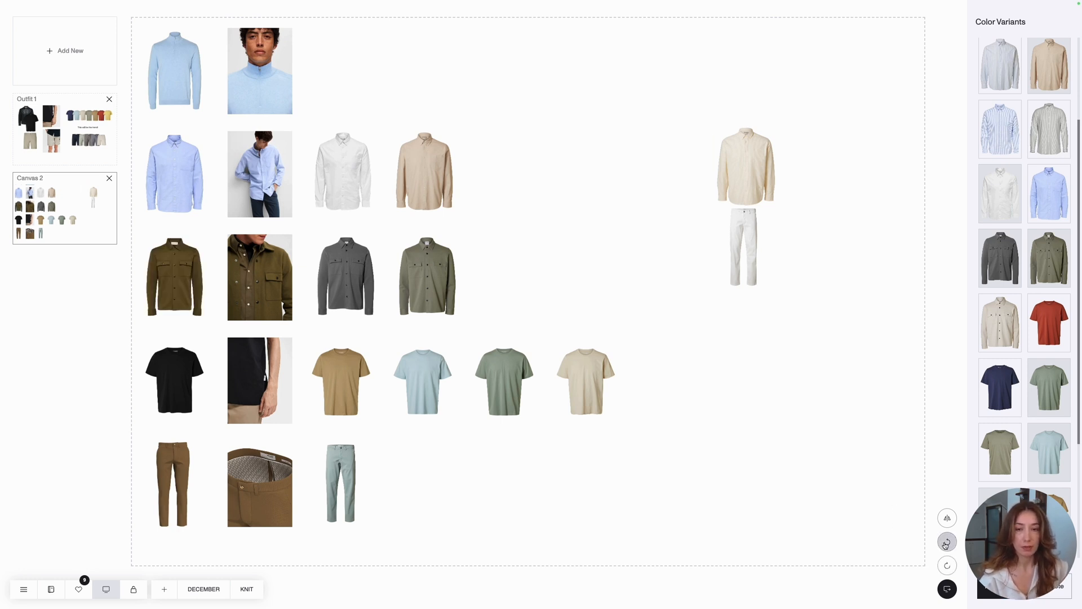
pyautogui.click(947, 542)
pyautogui.click(947, 542)
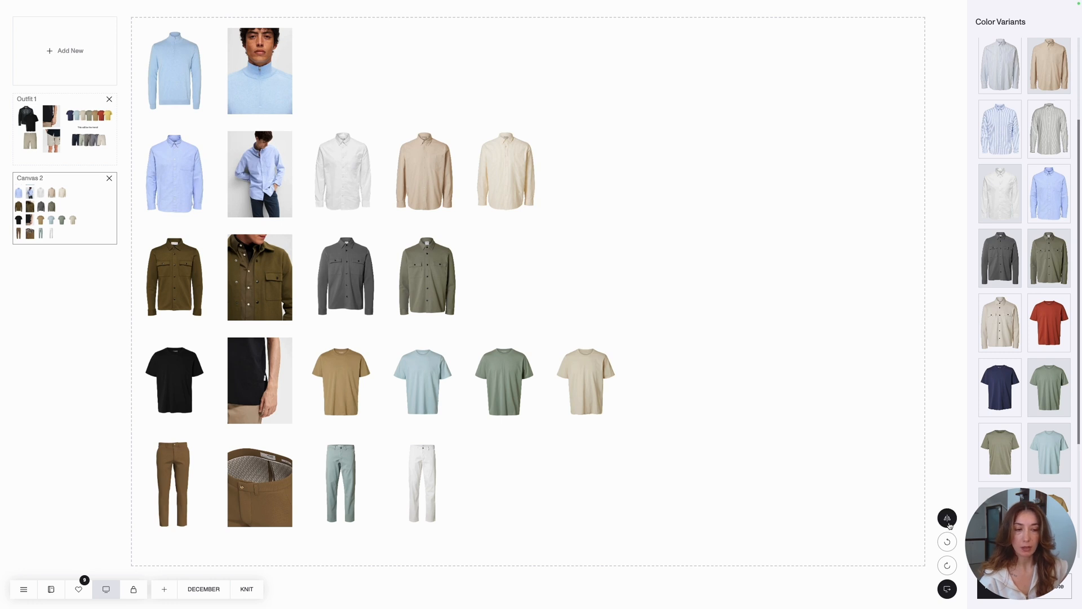
pyautogui.click(173, 463)
pyautogui.click(173, 462)
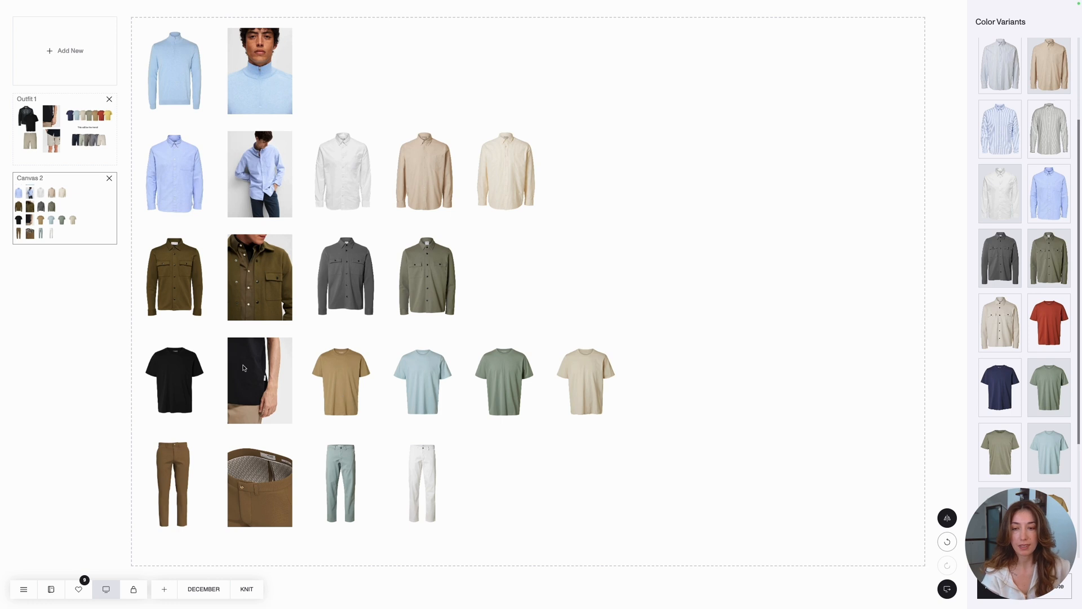
pyautogui.click(172, 372)
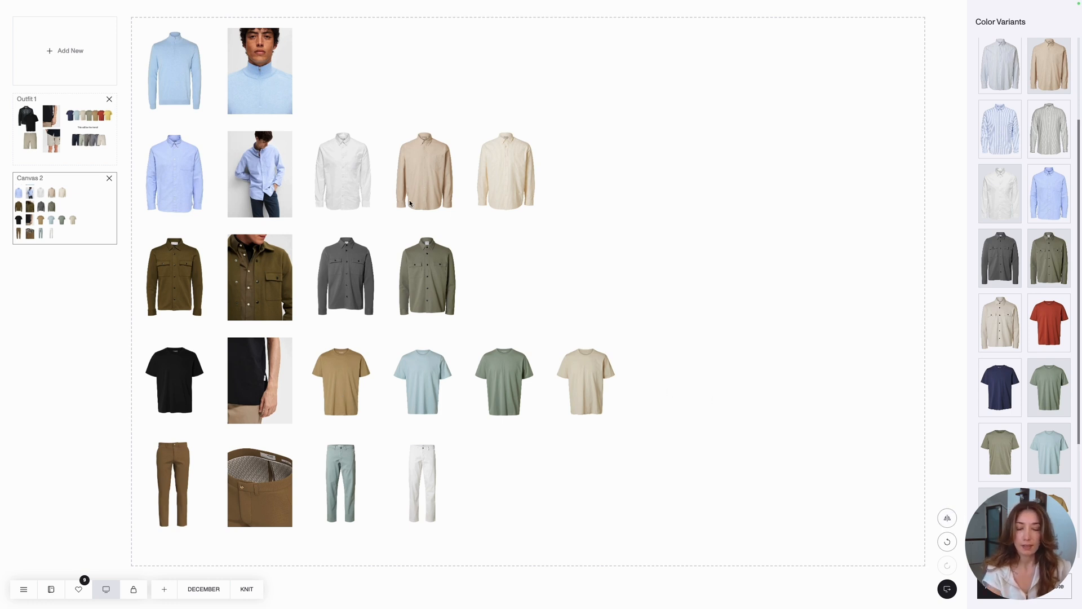
# - Rename Canvas 2 as Jan 2025 and move it above Outfit 1 in the canvas list
pyautogui.moveTo(44, 178); pyautogui.dragTo(1, 178)
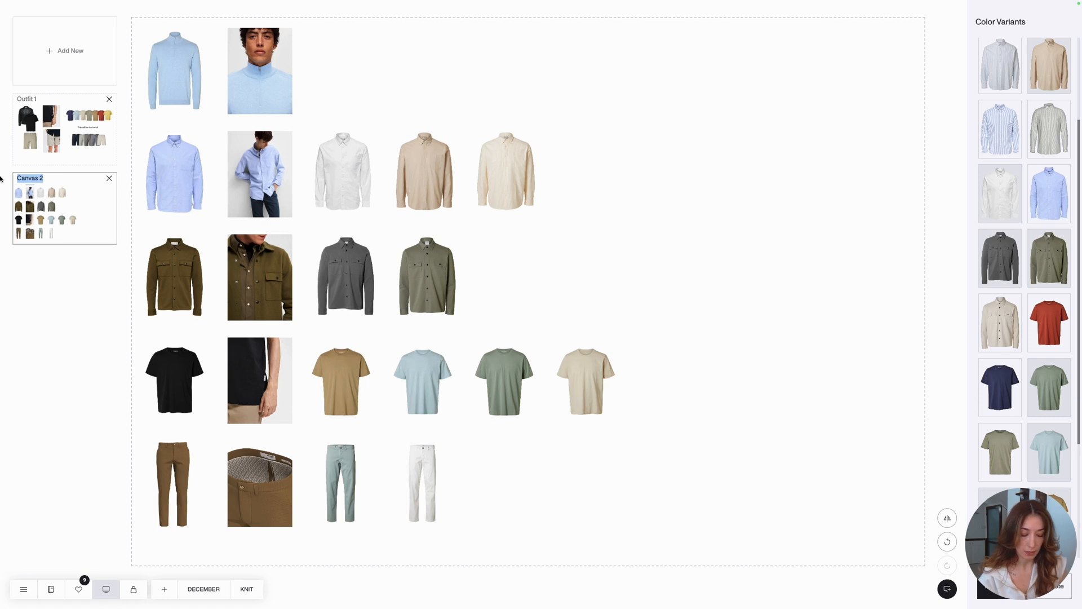
pyautogui.write('Jan 2')
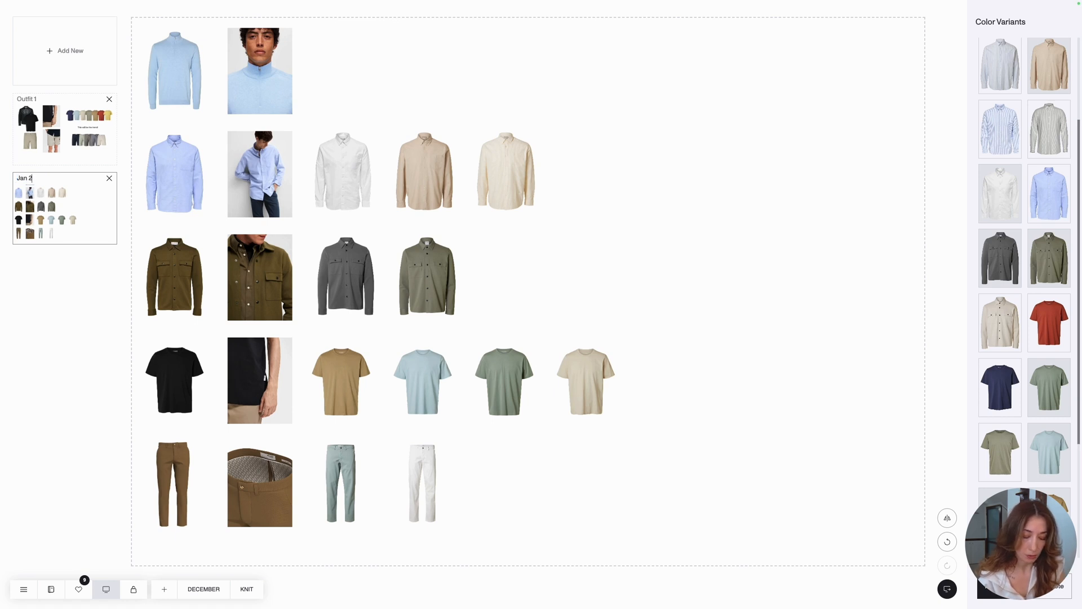
pyautogui.write('025')
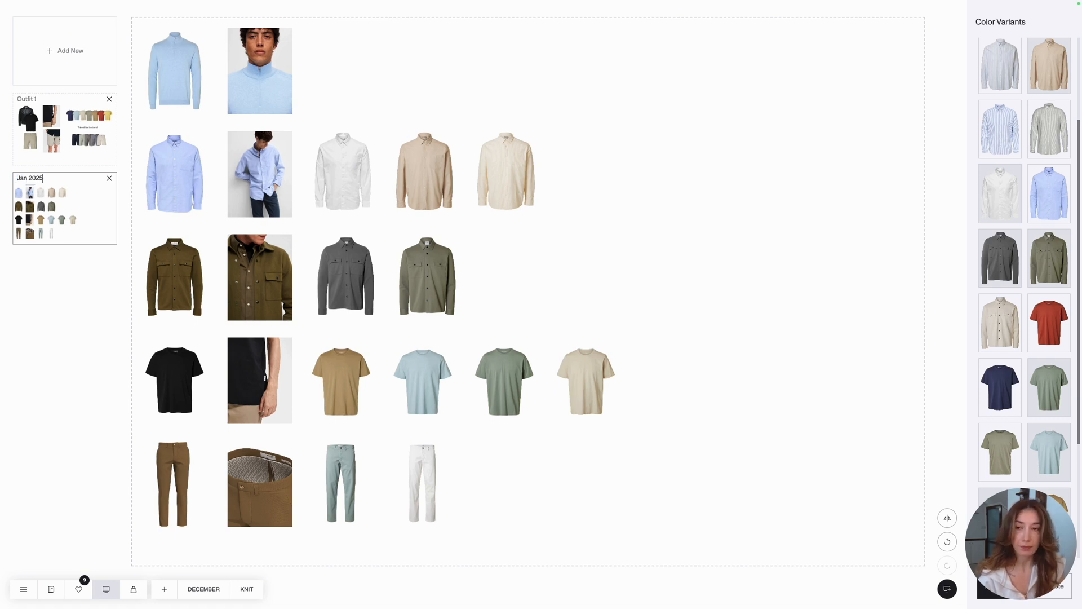
pyautogui.press('Return')
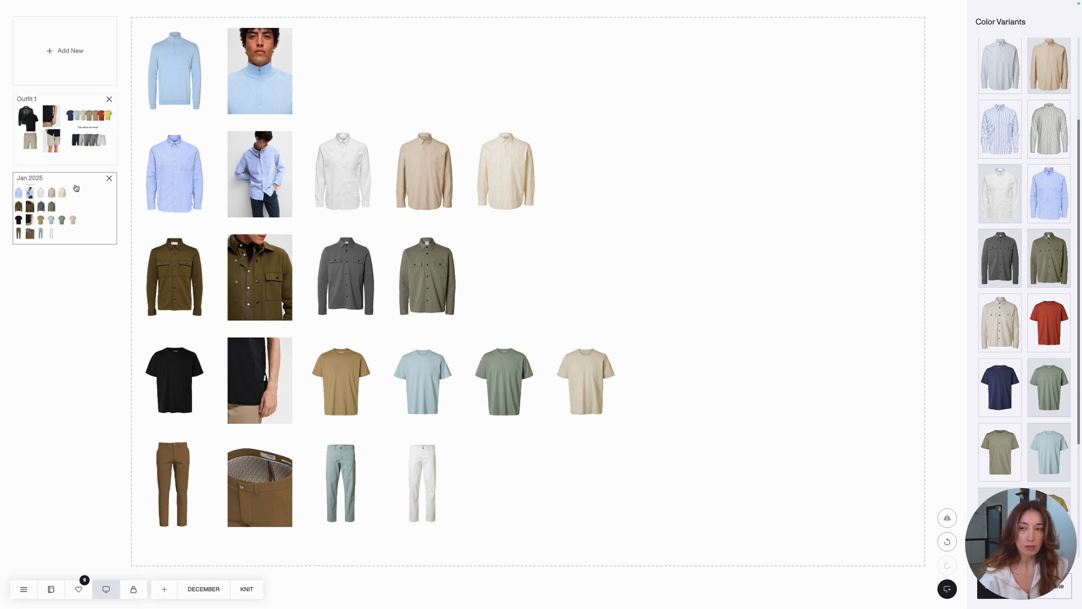
pyautogui.click(71, 207)
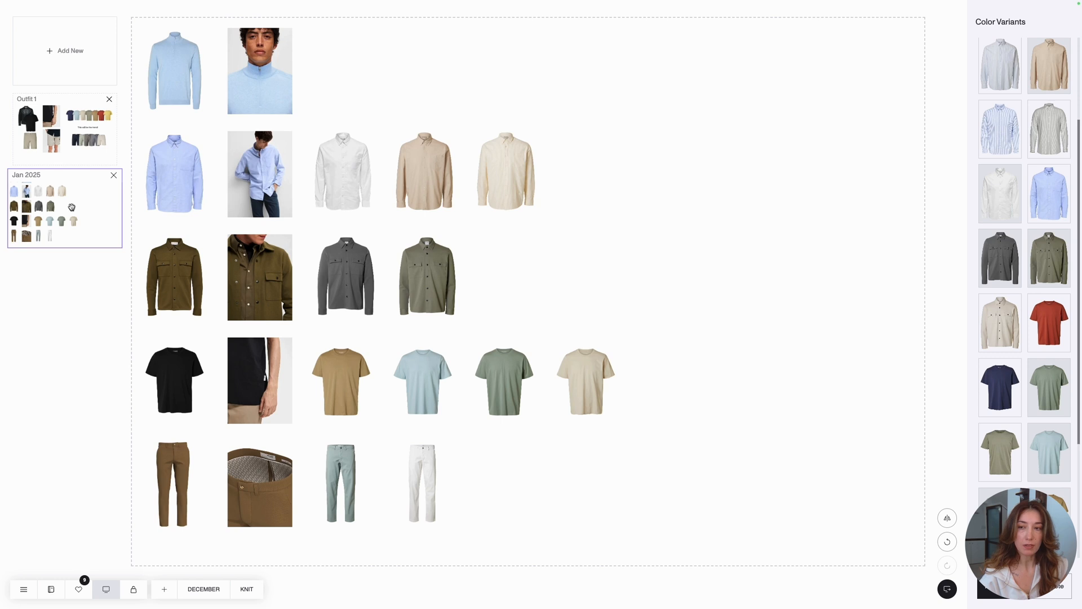
pyautogui.moveTo(71, 207); pyautogui.dragTo(66, 138)
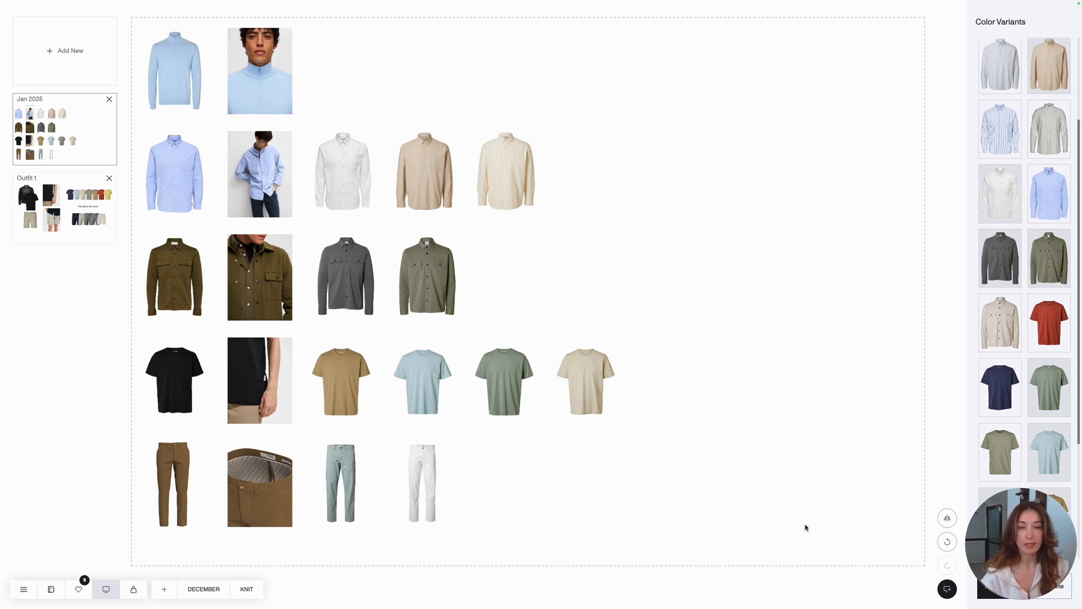
# - Copy the merch floor's public share link and close the sharing dialog without selecting customers
pyautogui.click(947, 591)
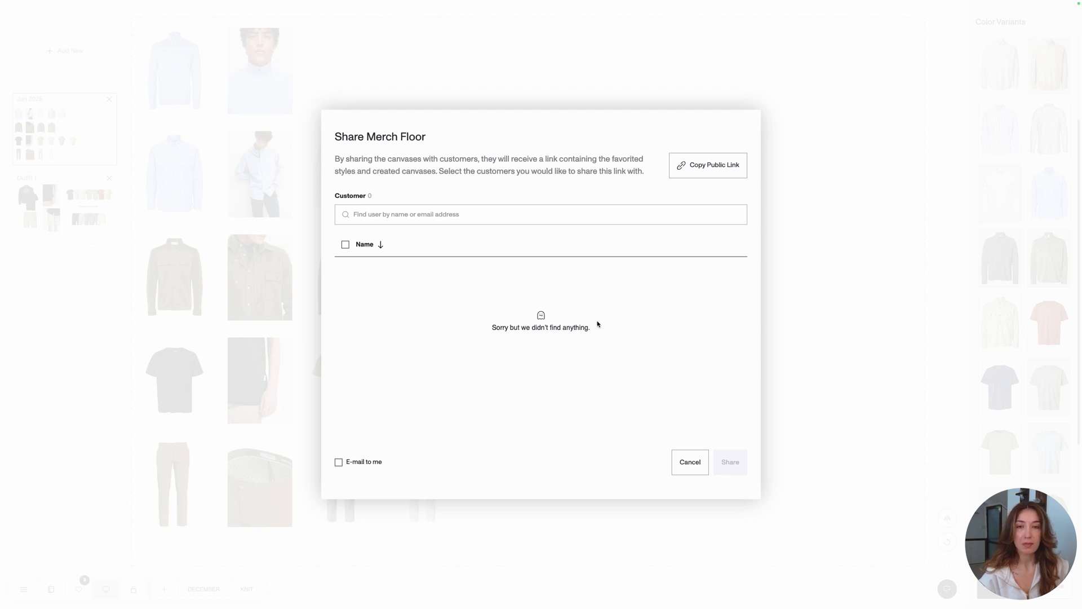
pyautogui.click(697, 178)
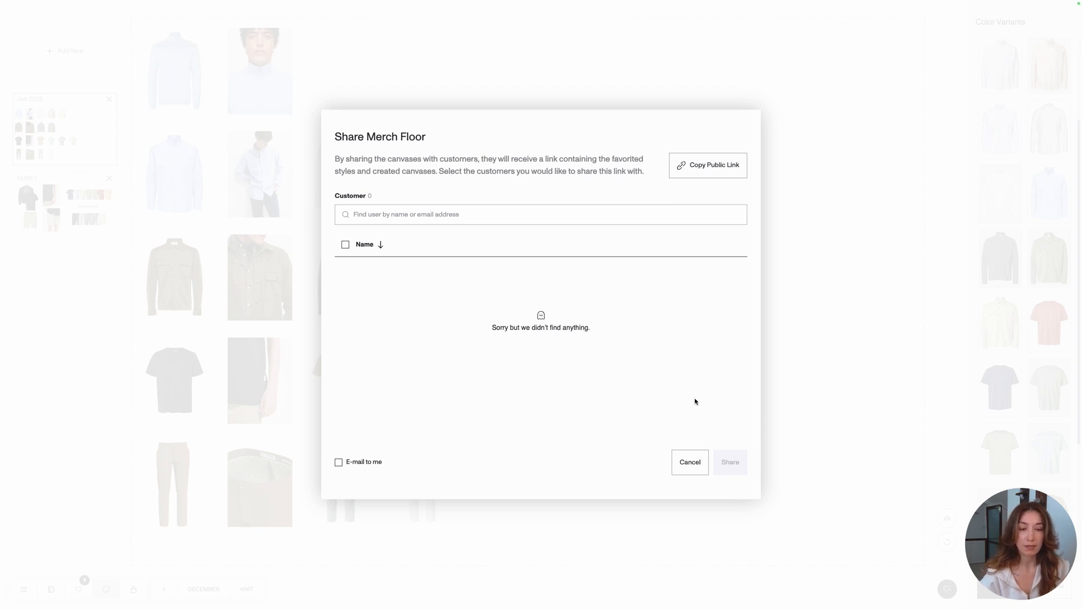
pyautogui.click(701, 463)
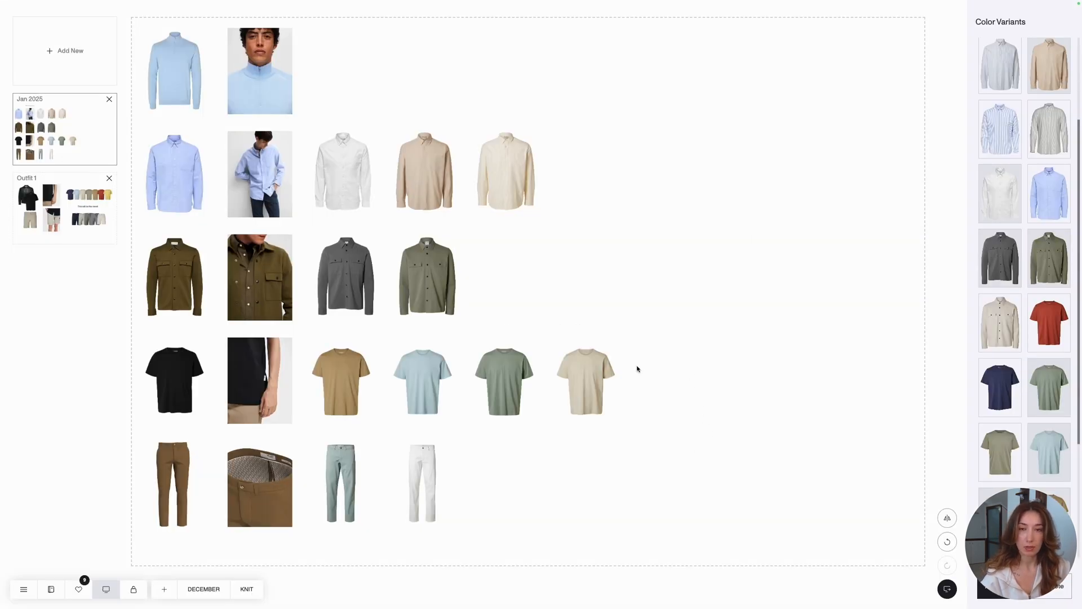
# - Leave full screen and open the copied public link in a new browser tab
pyautogui.press('Escape')
pyautogui.click(111, 8)
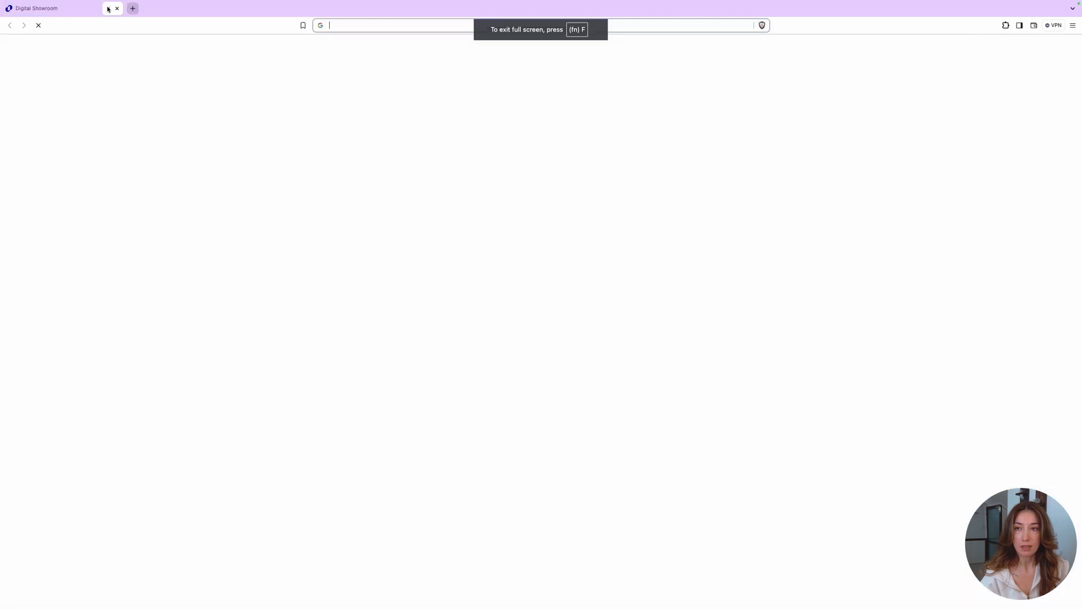
pyautogui.press('super+v')
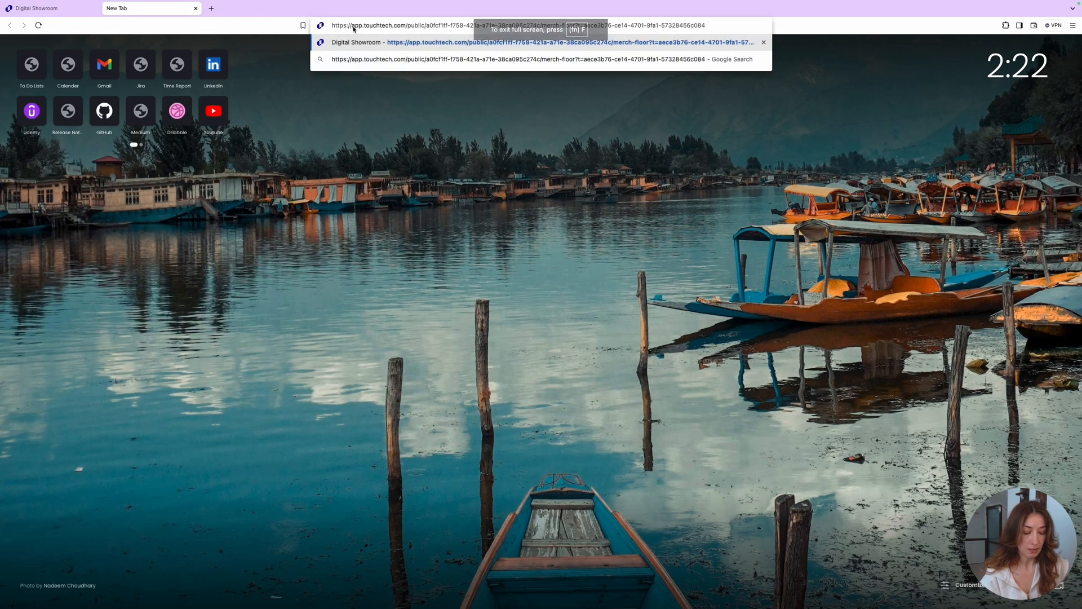
pyautogui.press('Return')
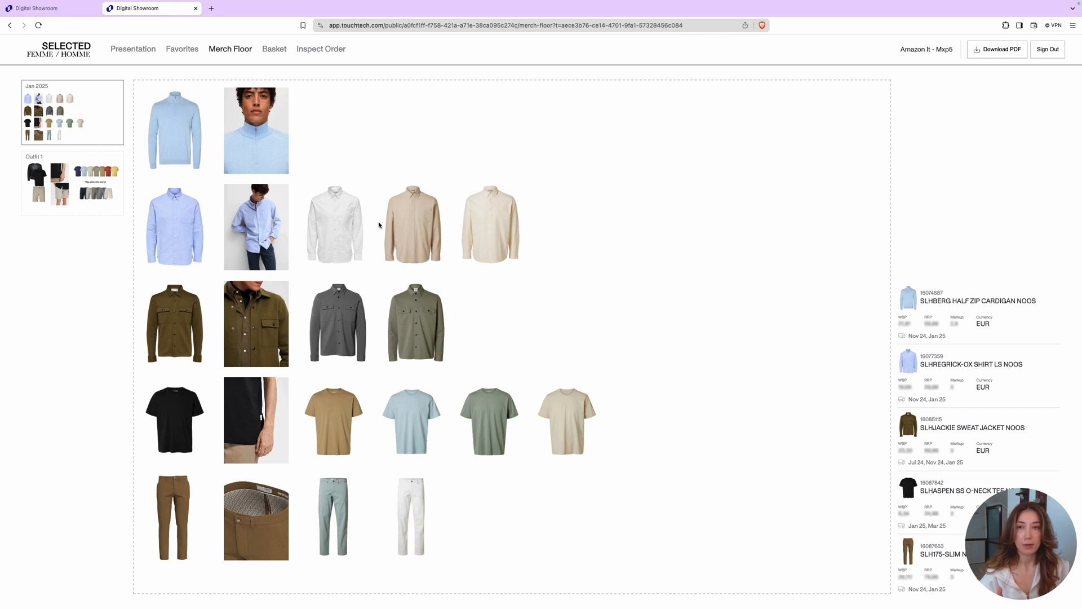
# - In the original showroom tab, remove the light blue sweater with its photo, move the blue shirt's photo into empty space, and check the public page
pyautogui.click(62, 15)
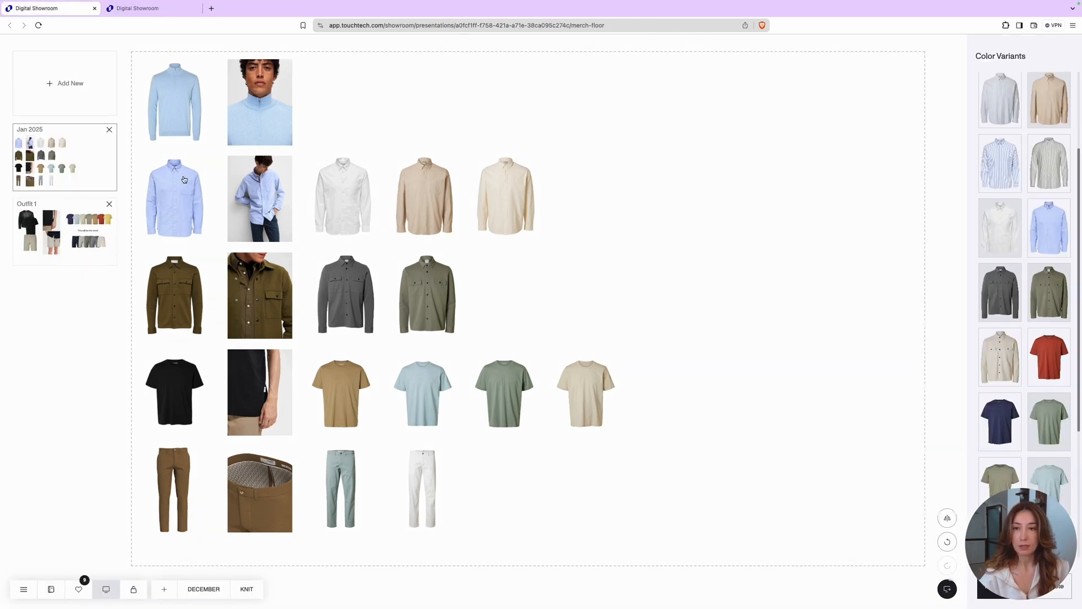
pyautogui.moveTo(170, 108); pyautogui.dragTo(72, 104)
pyautogui.moveTo(259, 199); pyautogui.dragTo(631, 254)
pyautogui.click(162, 10)
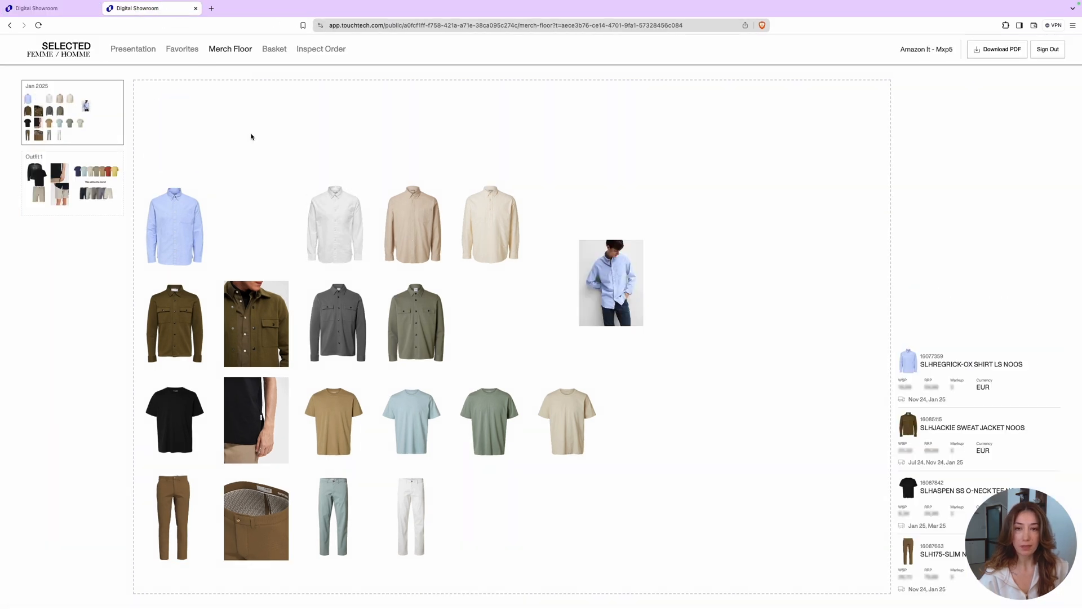